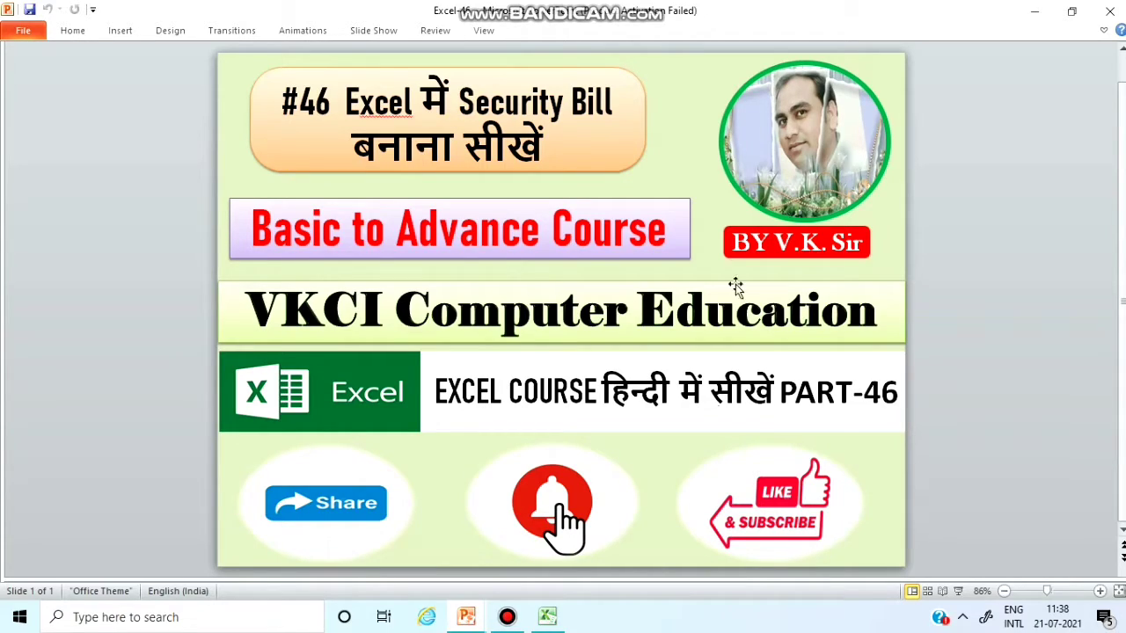
Bring up the XYZ Security Services bill workbook and check its SECURITY logo picture
left_click(547, 616)
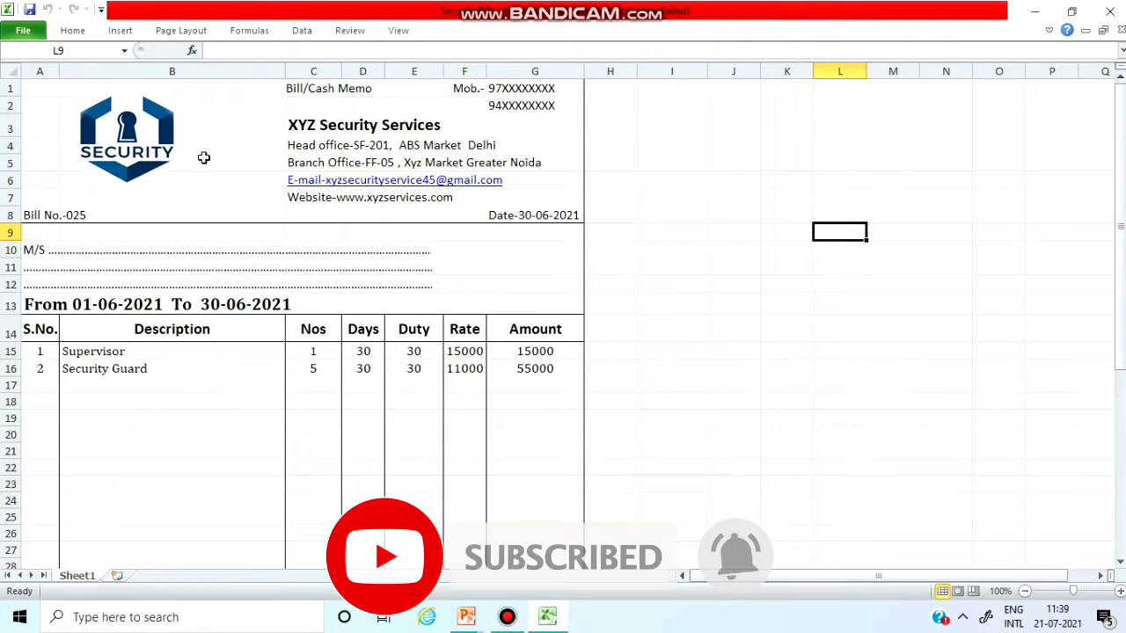
left_click(147, 151)
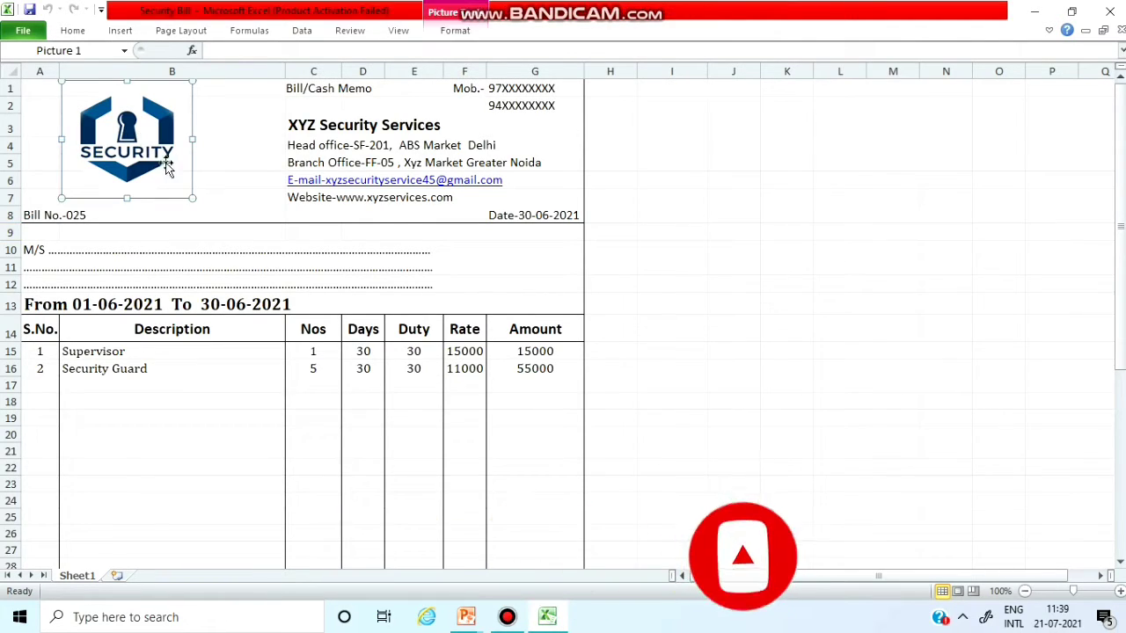
left_click(234, 166)
left_click(128, 132)
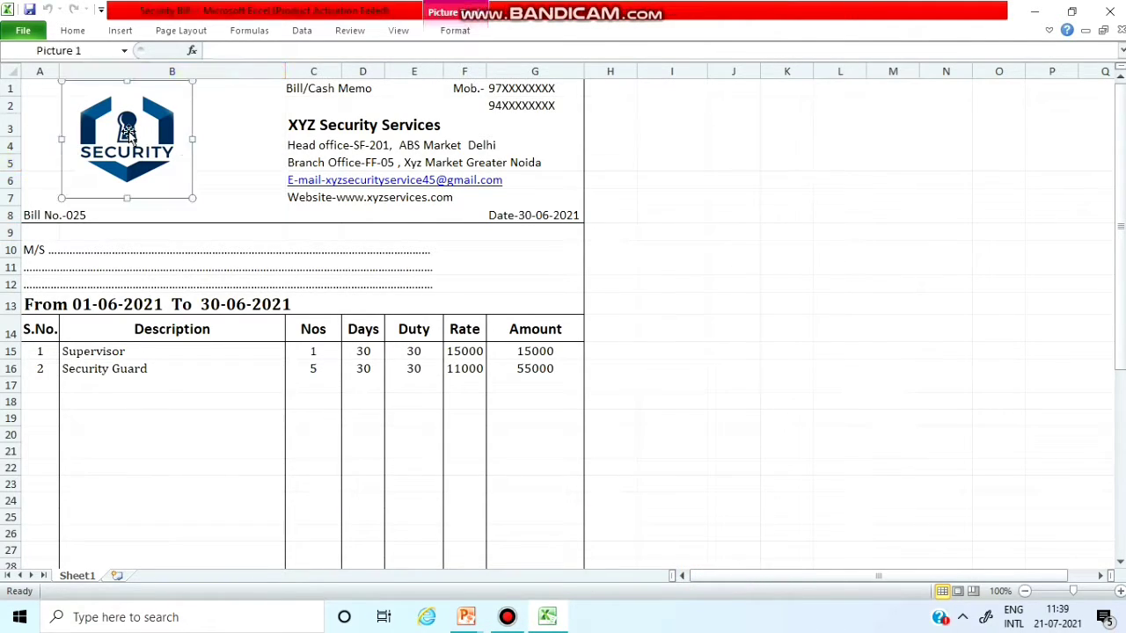
left_click(736, 303)
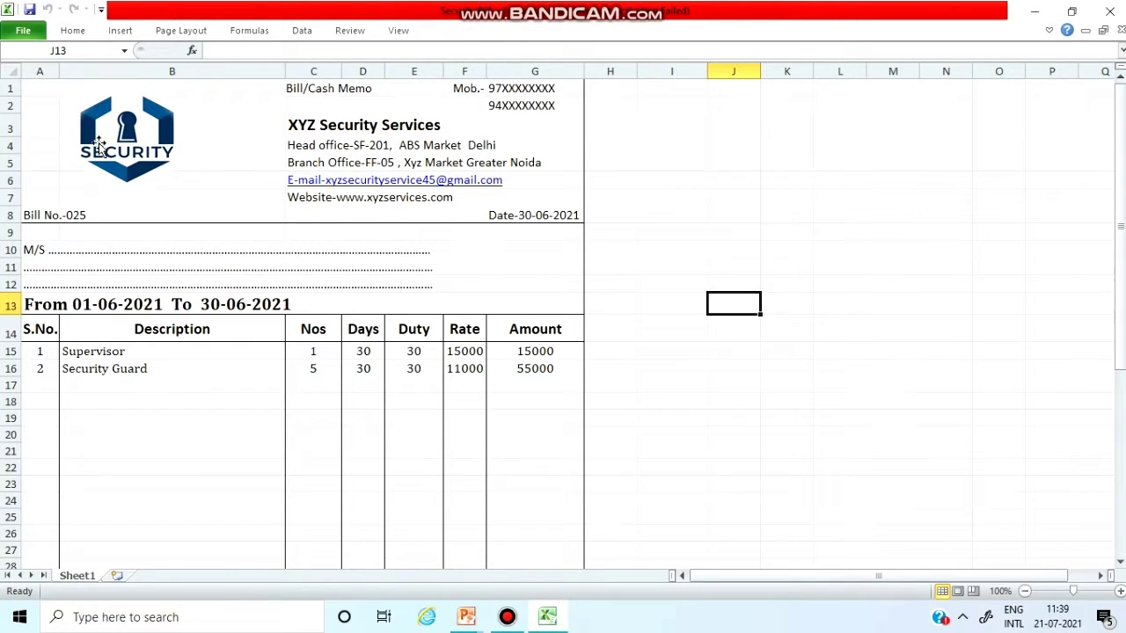
Insert the 'download' logo image from the Desktop's Harsh Excel folder and move it upward
left_click(127, 35)
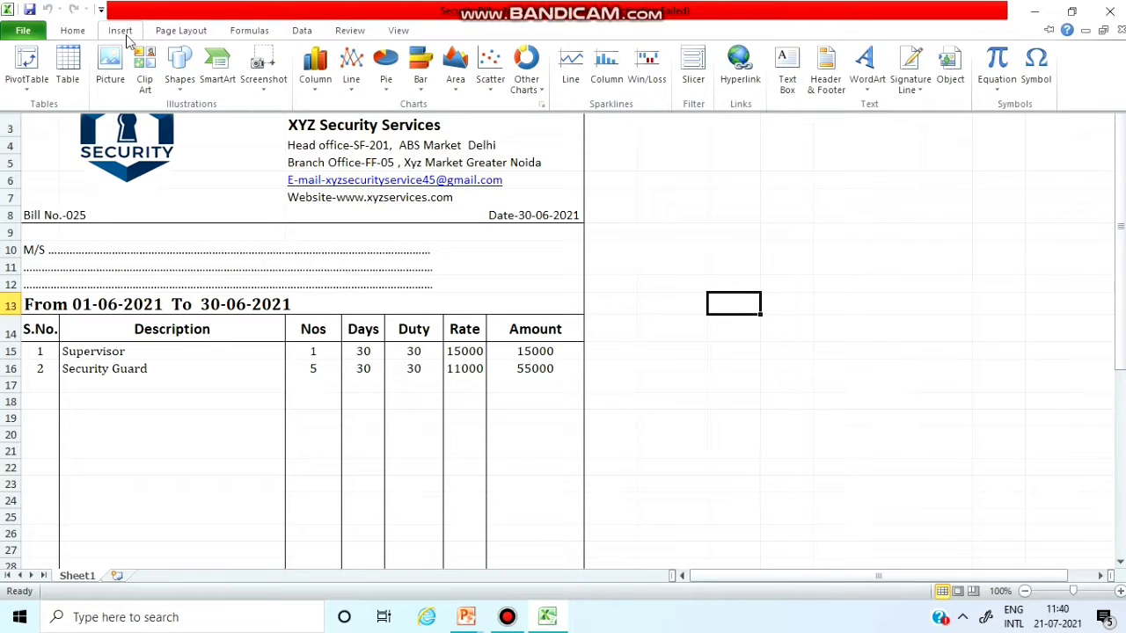
key("Escape")
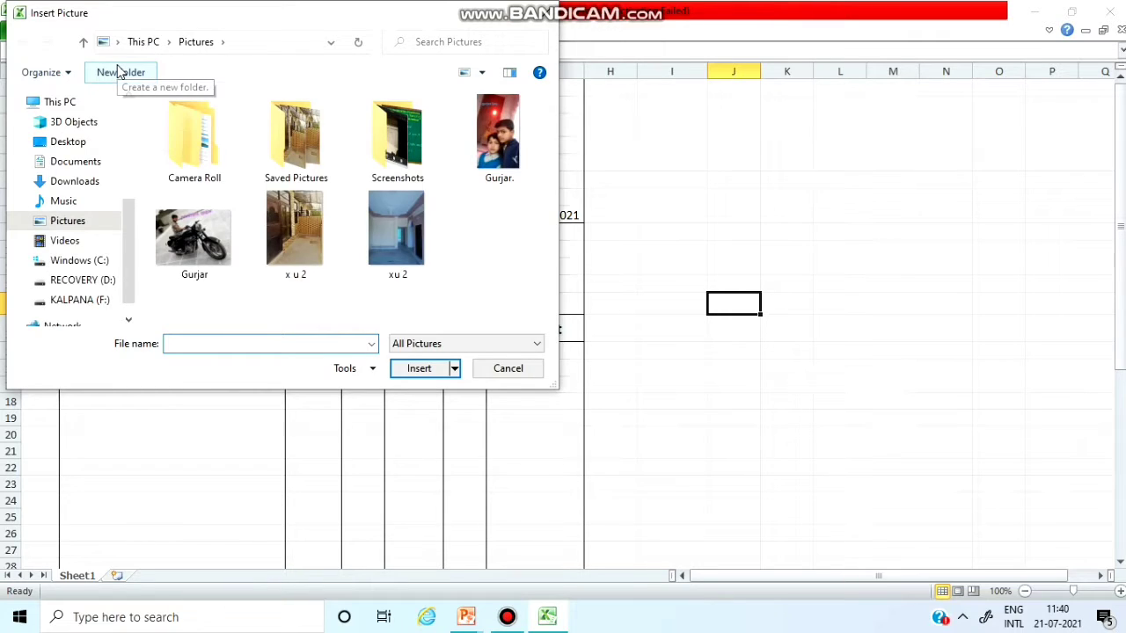
left_click(88, 150)
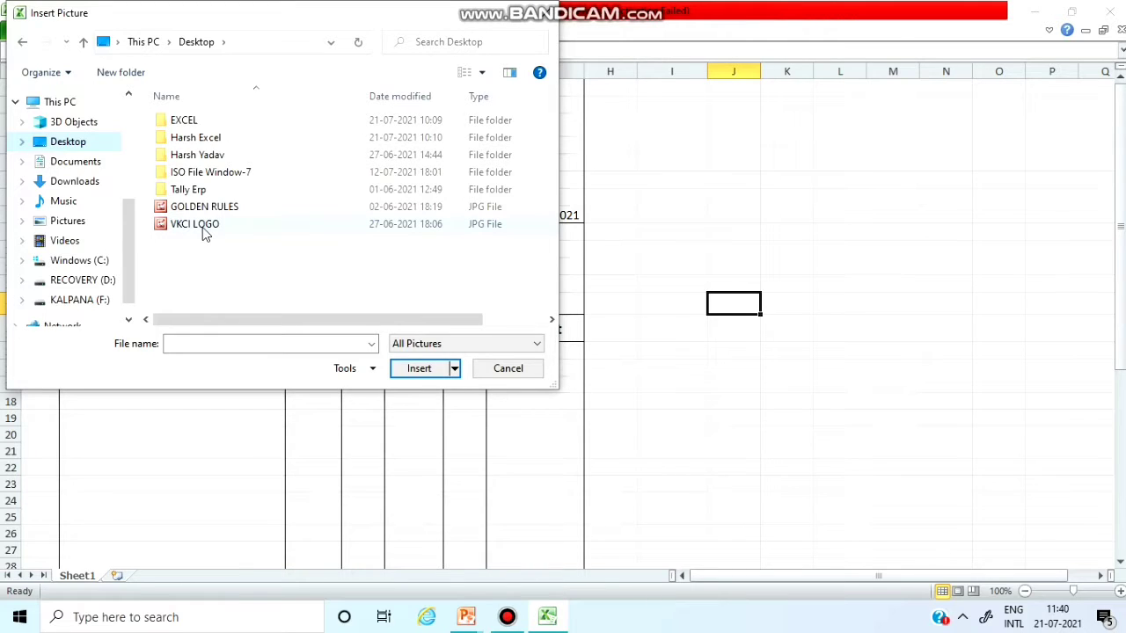
double_click(207, 140)
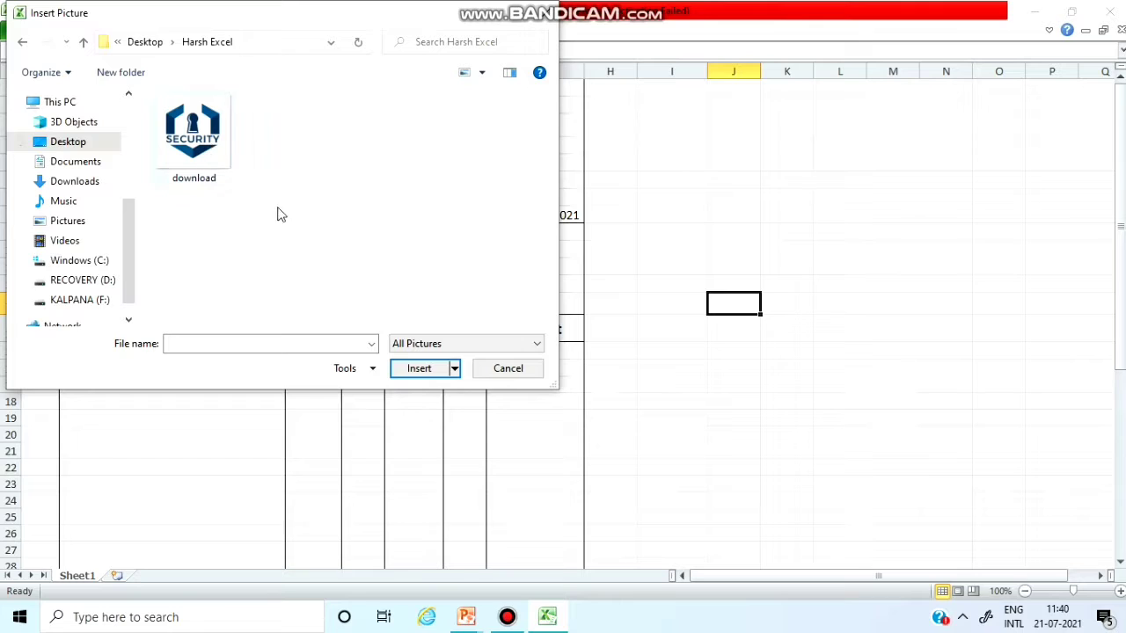
left_click(180, 145)
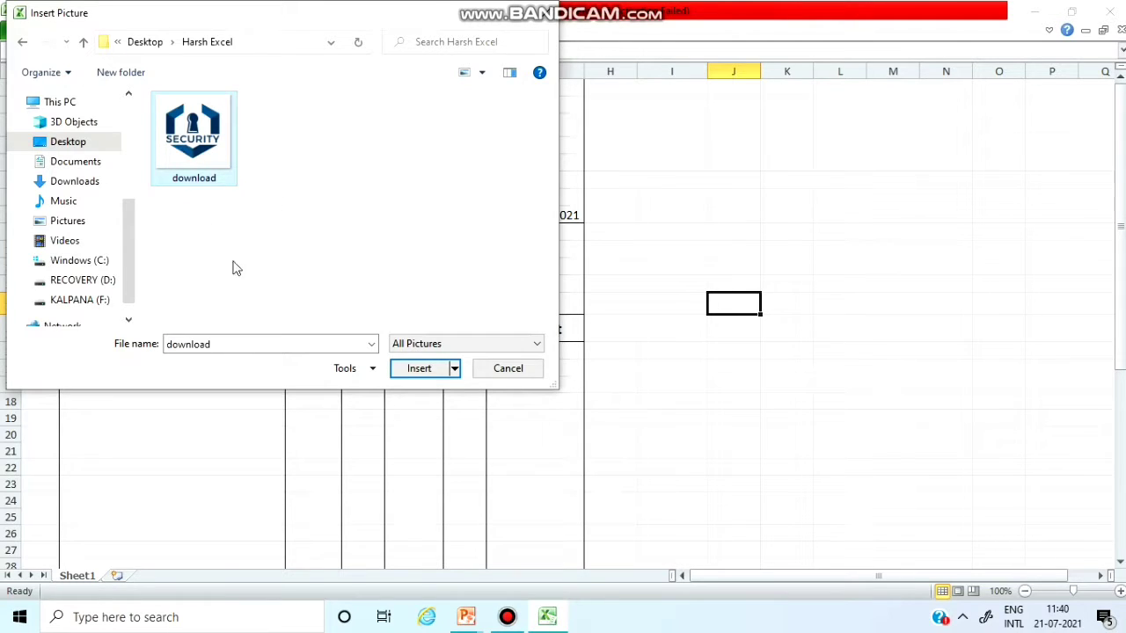
left_click(415, 367)
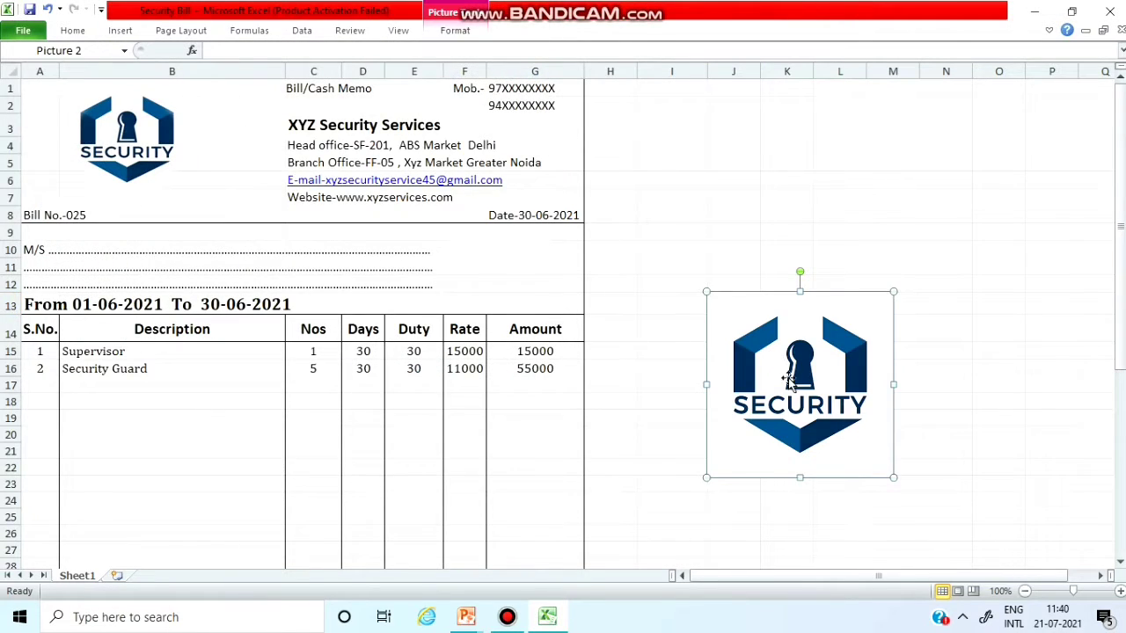
left_click_drag(786, 381, 760, 263)
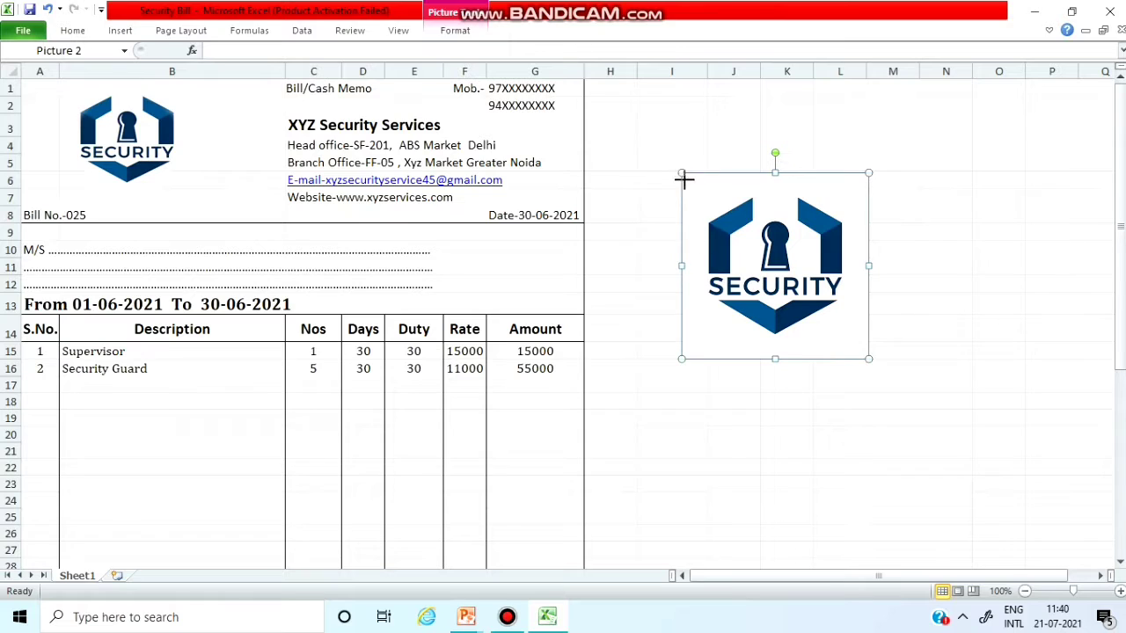
Resize and reposition the extra SECURITY logo copy, then cut it off the sheet
left_click_drag(682, 174, 765, 256)
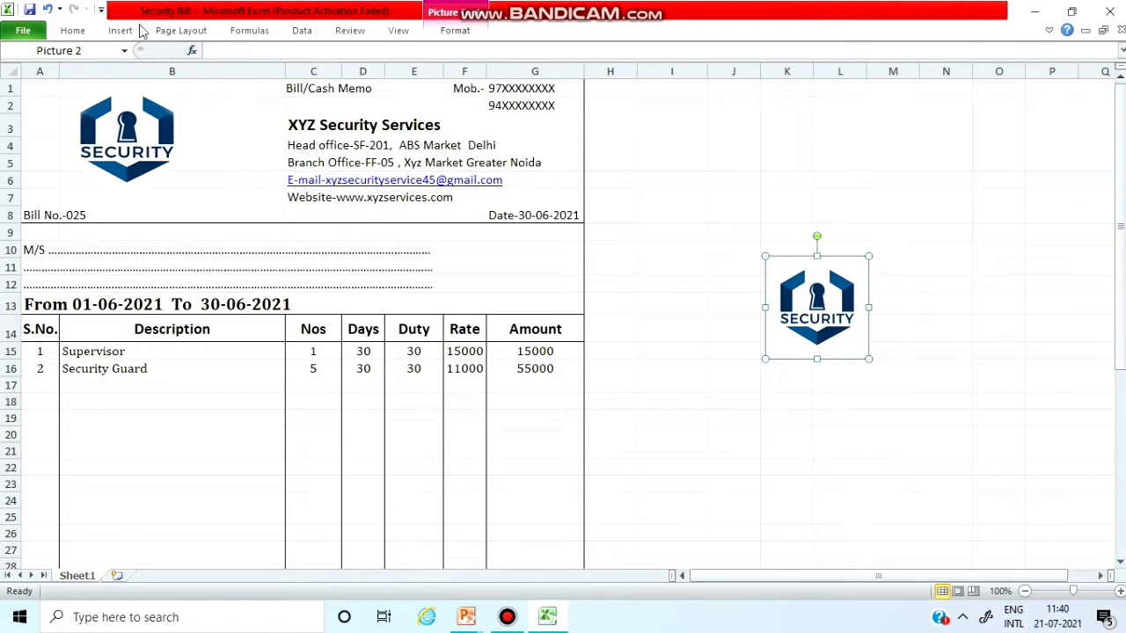
double_click(458, 19)
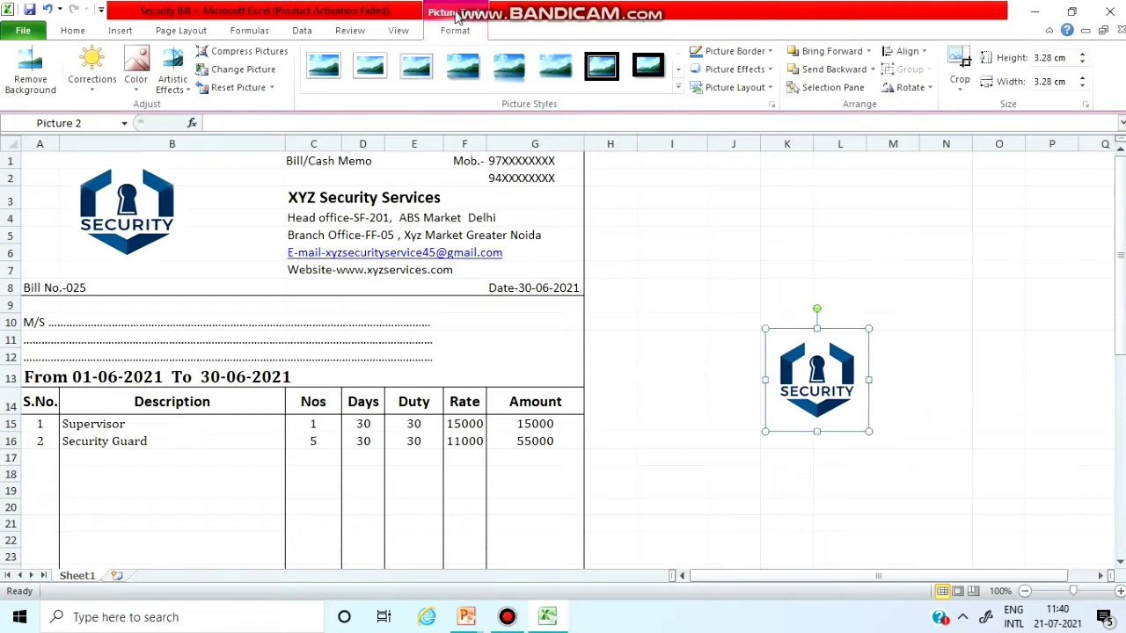
left_click(678, 87)
left_click(797, 334)
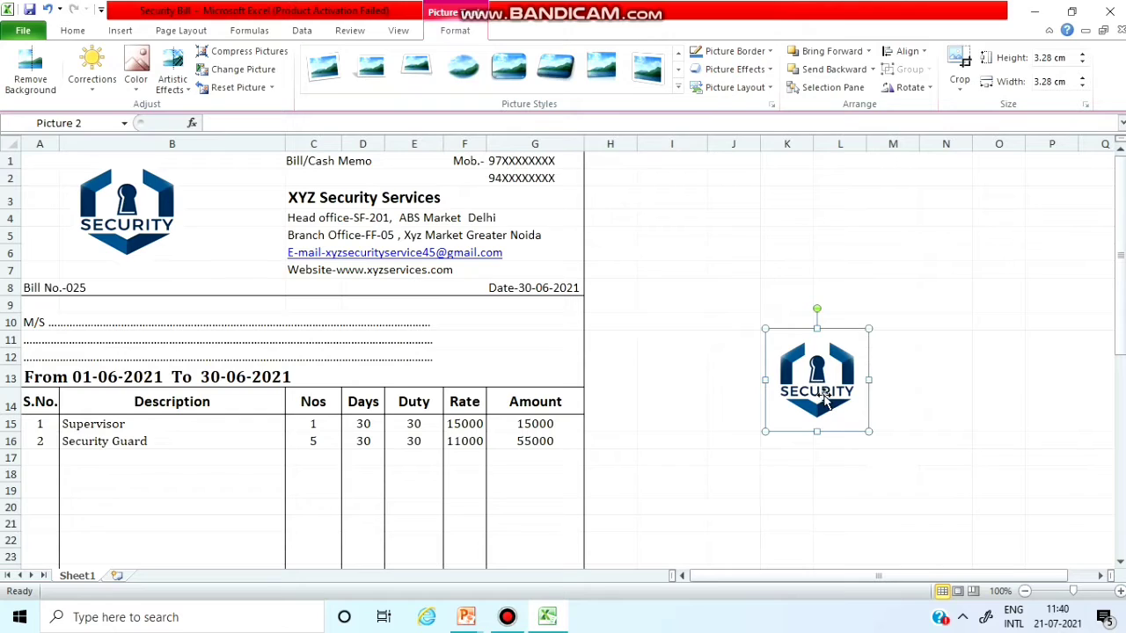
left_click_drag(822, 391, 658, 245)
right_click(641, 227)
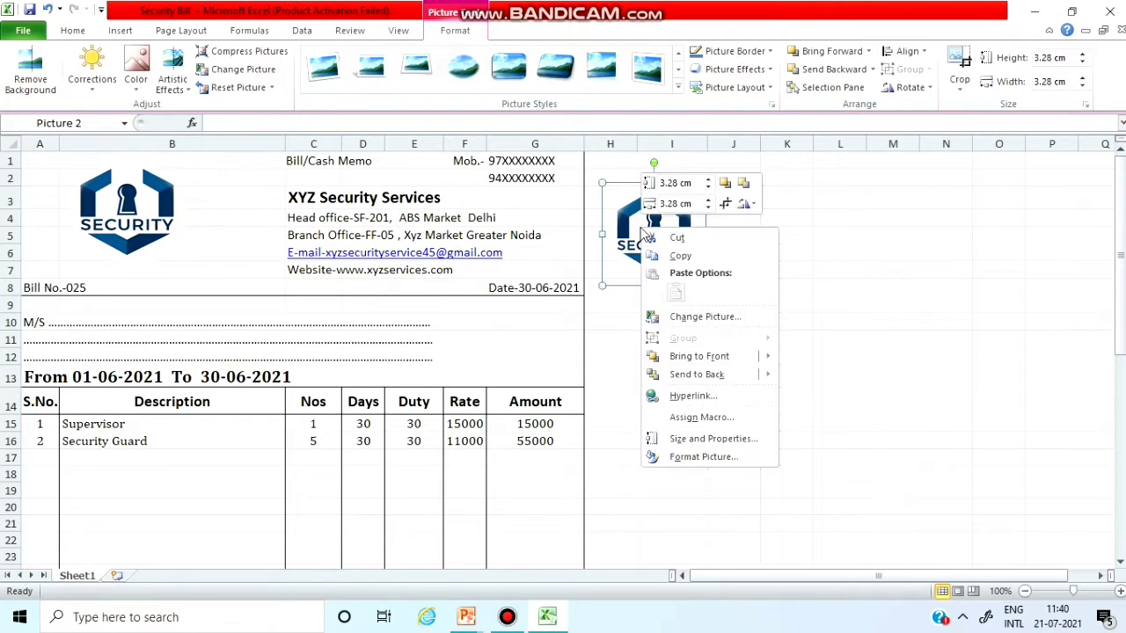
left_click(676, 239)
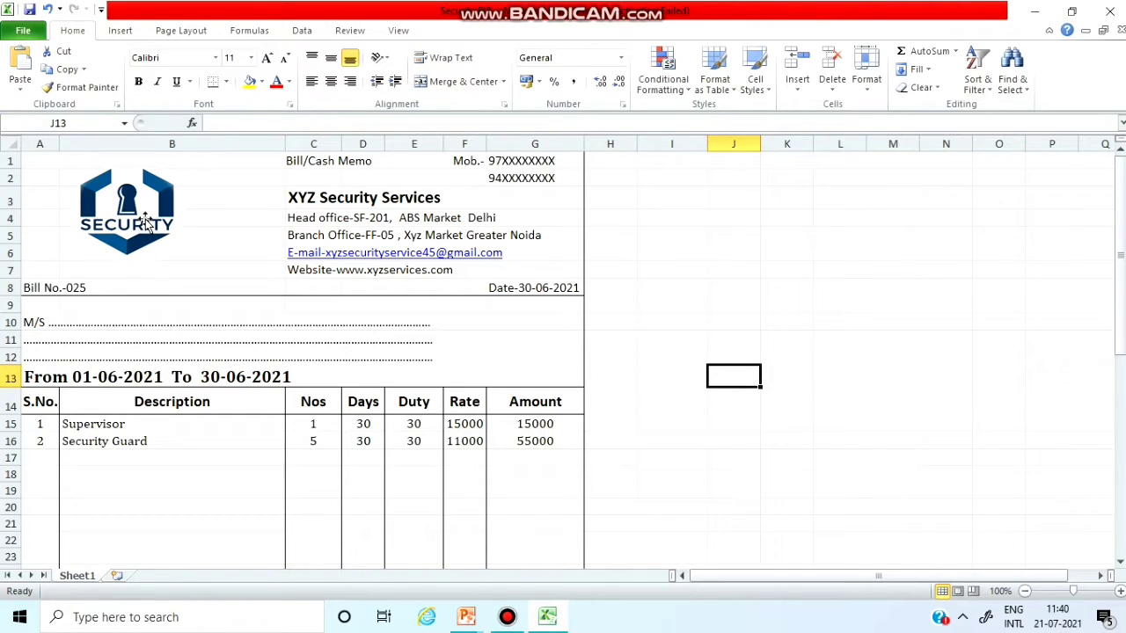
Review the Bill/Cash Memo, Mob., XYZ Security Services and head office address header cells
left_click(807, 235)
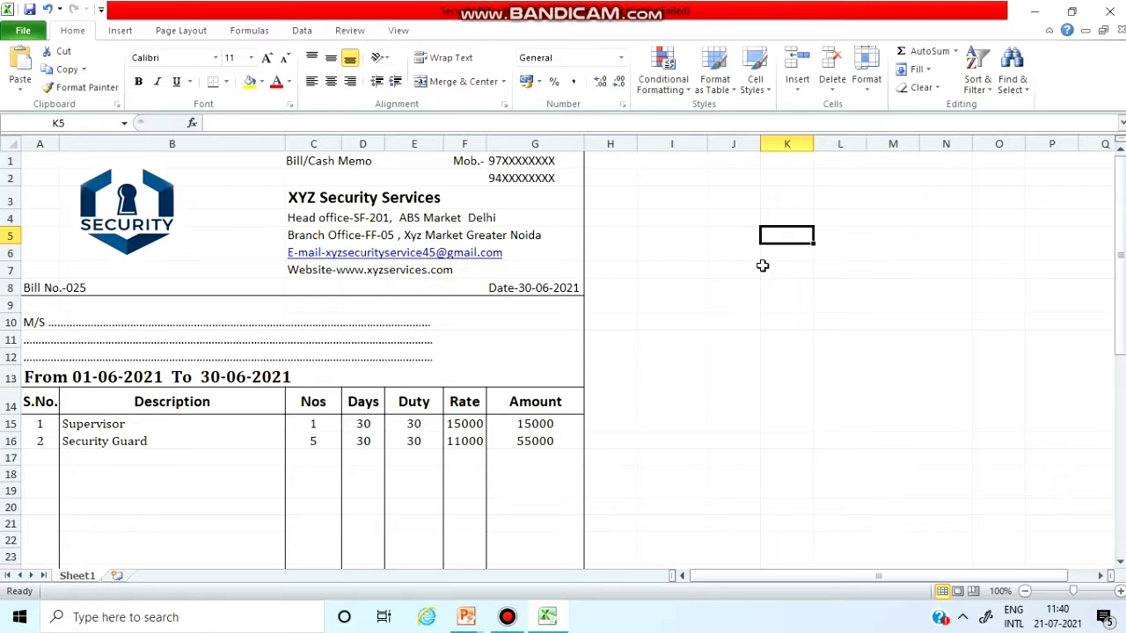
left_click(309, 163)
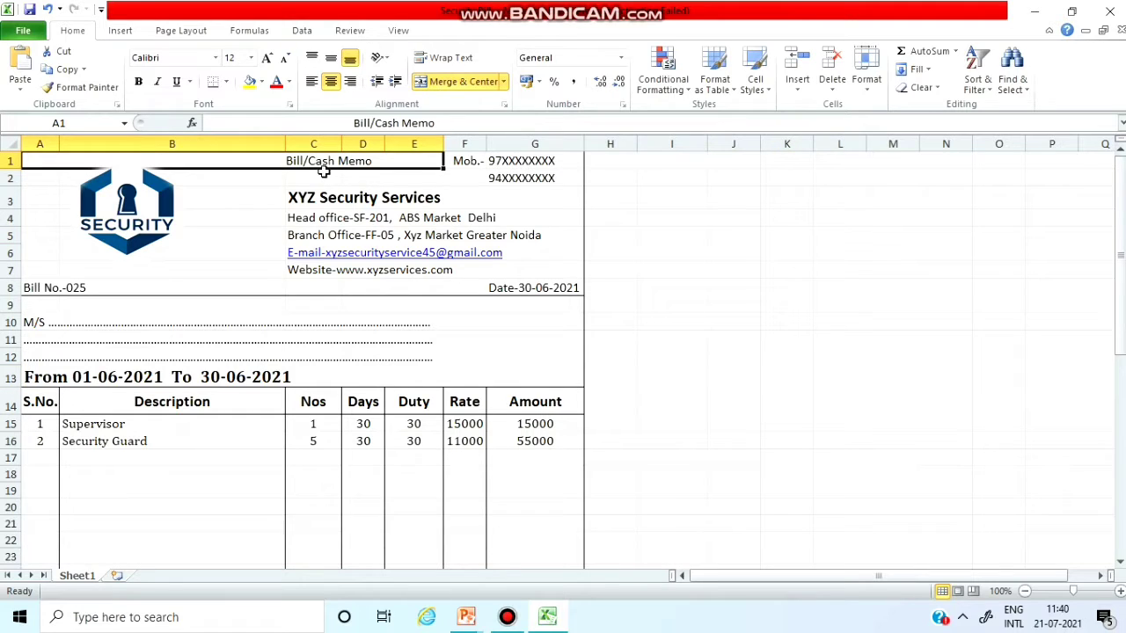
left_click(484, 164)
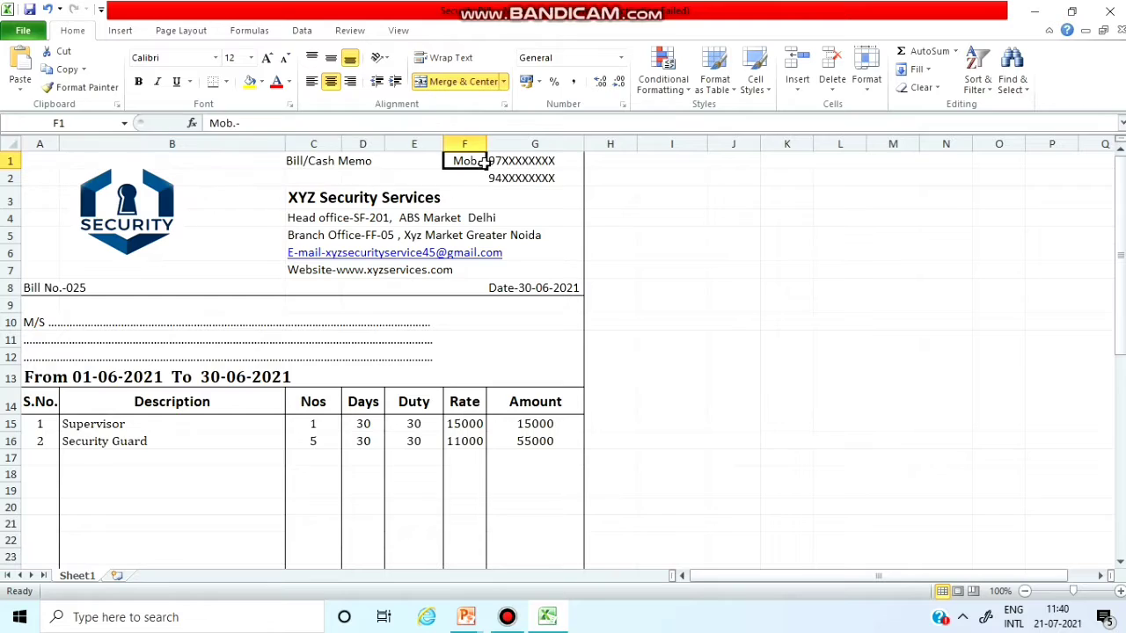
left_click(320, 198)
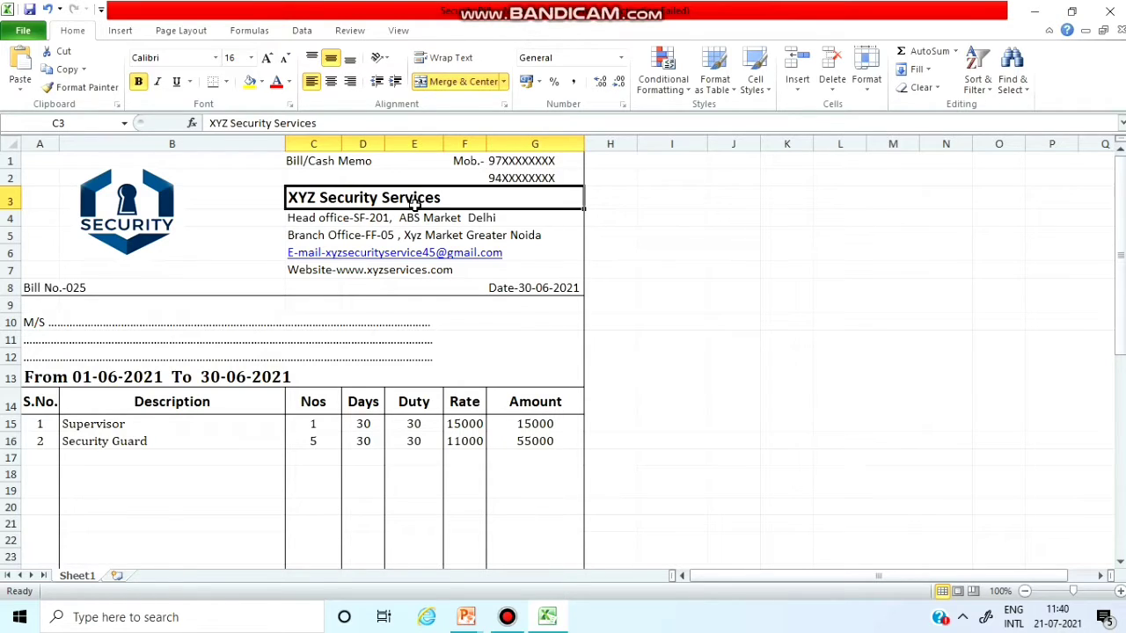
left_click(318, 220)
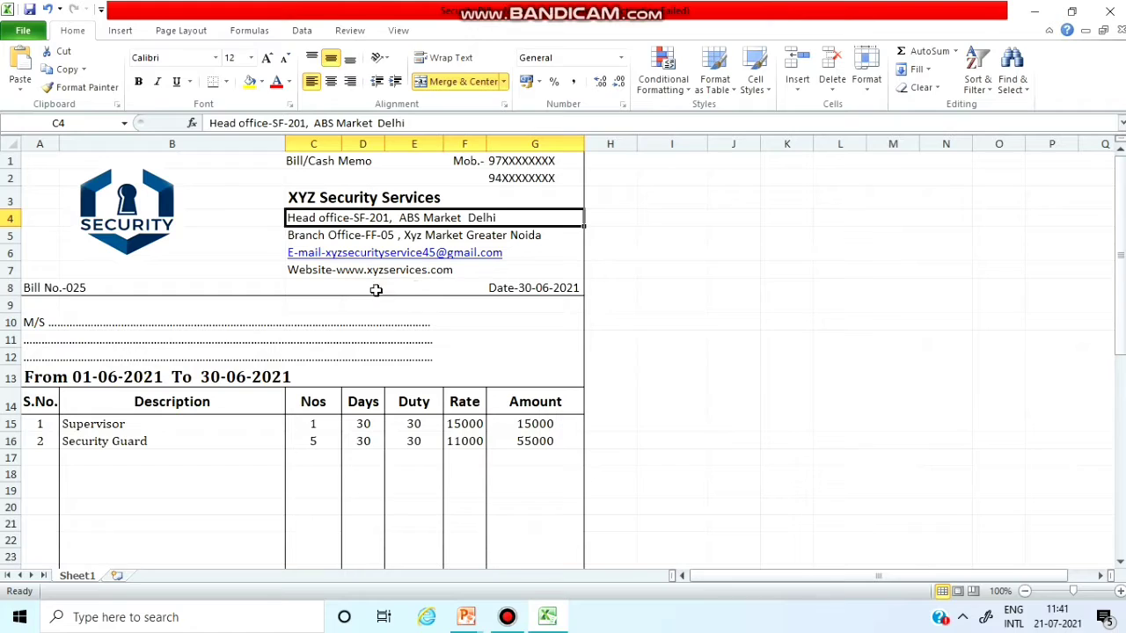
Check row 8's Bill No.-025 in column A and Date-30-06-2021 in G8
left_click(640, 271)
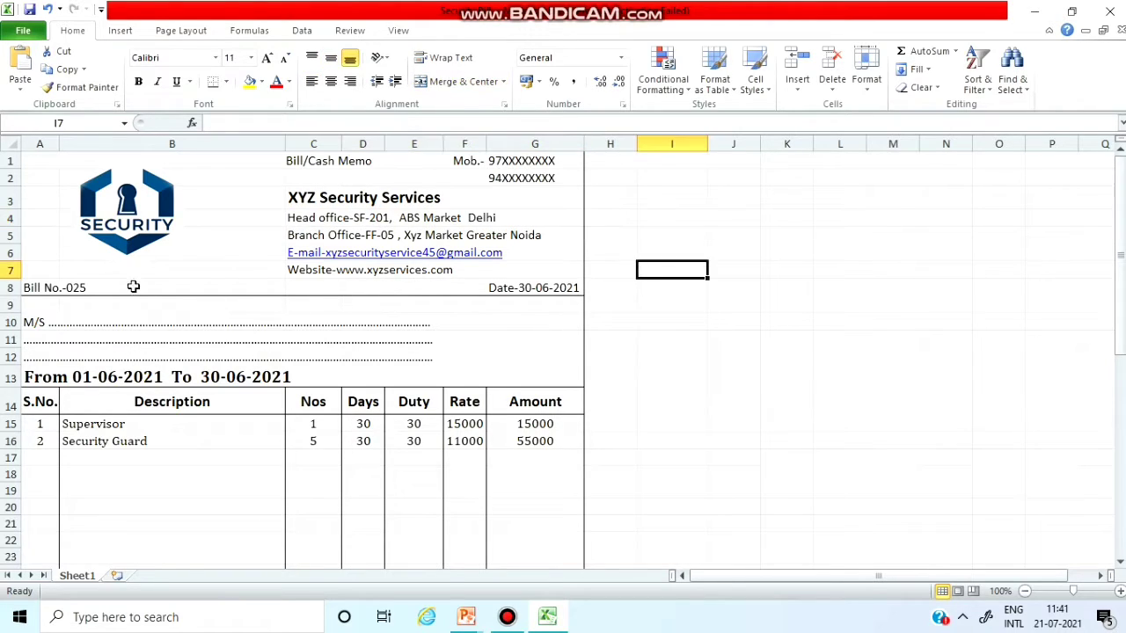
left_click(54, 291)
left_click(97, 291)
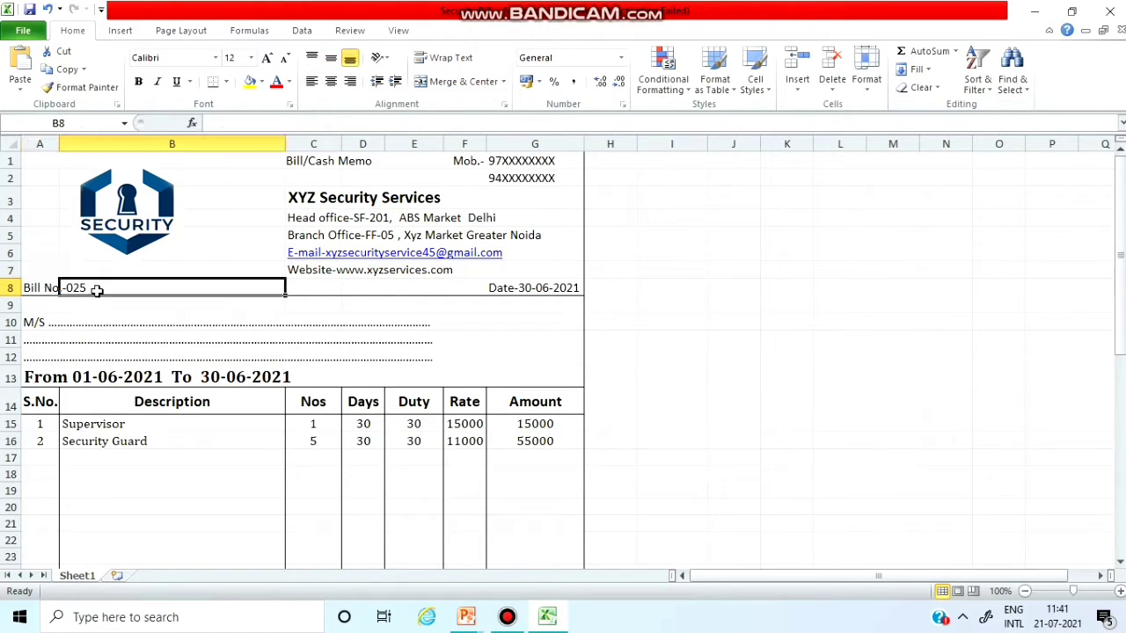
left_click(501, 288)
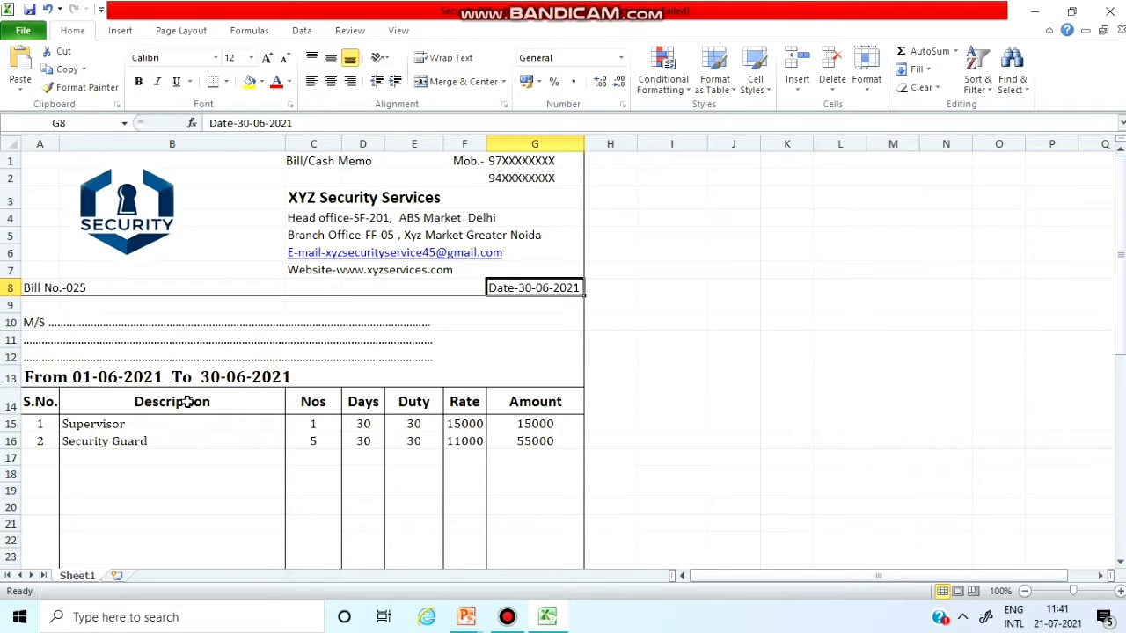
Review the Nos, Days, Duty and Rate values (15000, 11000) for Supervisor and Security Guard
left_click(313, 424)
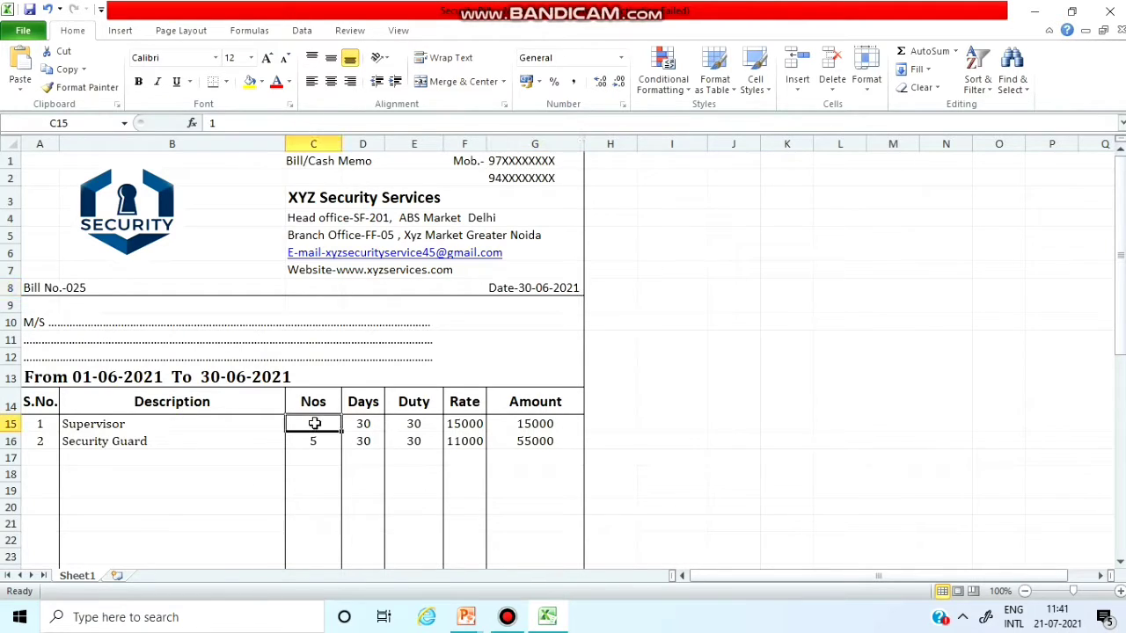
left_click(333, 446)
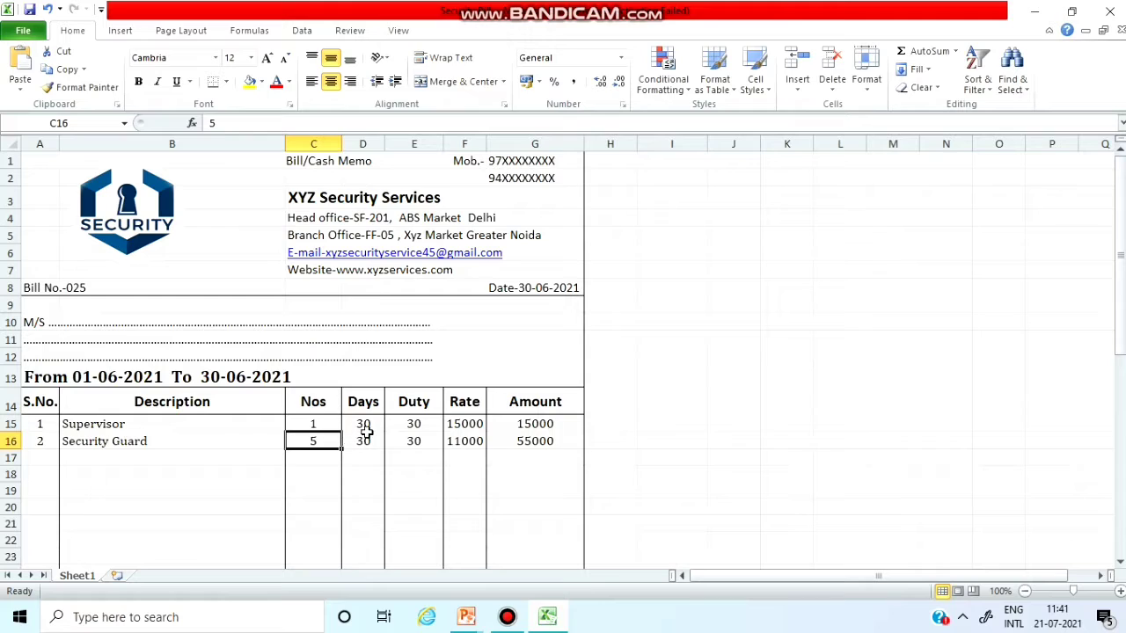
left_click(367, 457)
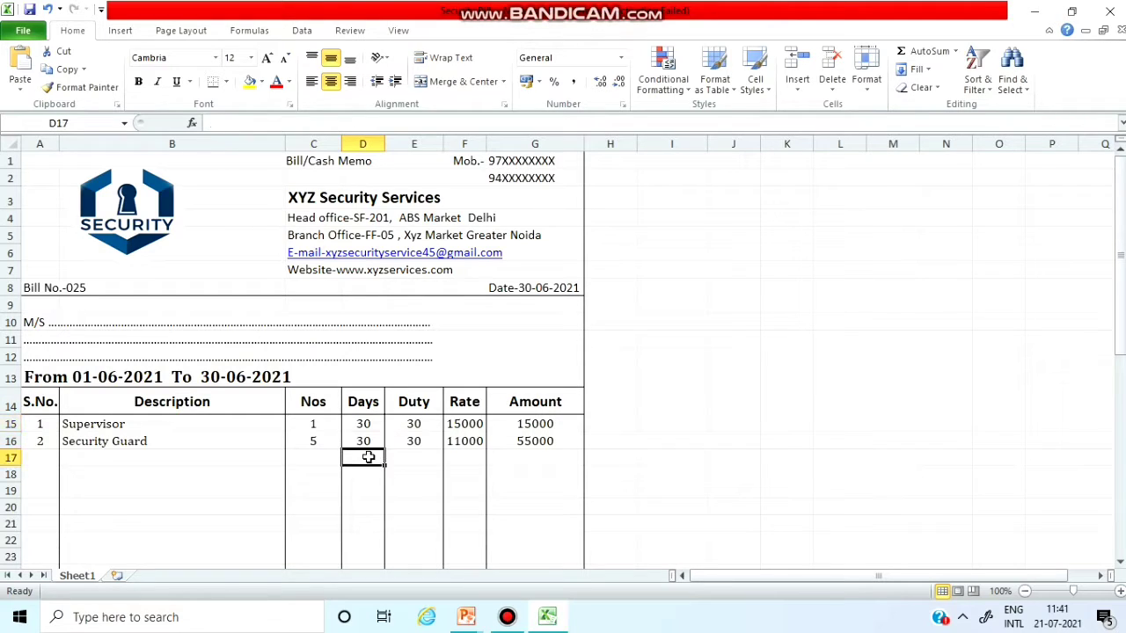
left_click(417, 426)
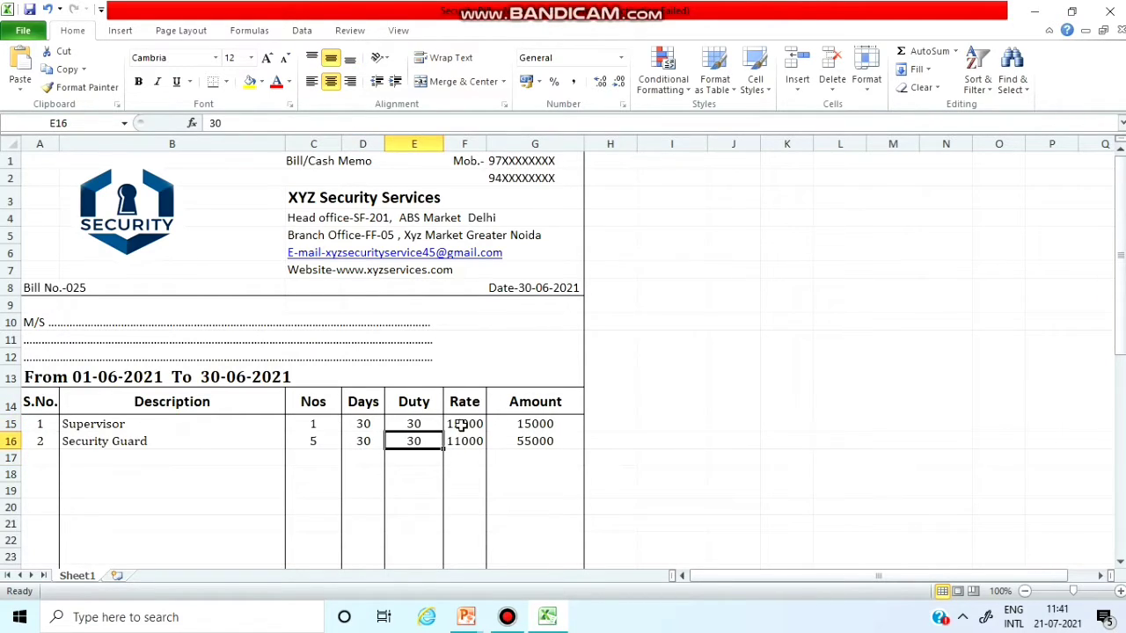
left_click(461, 424)
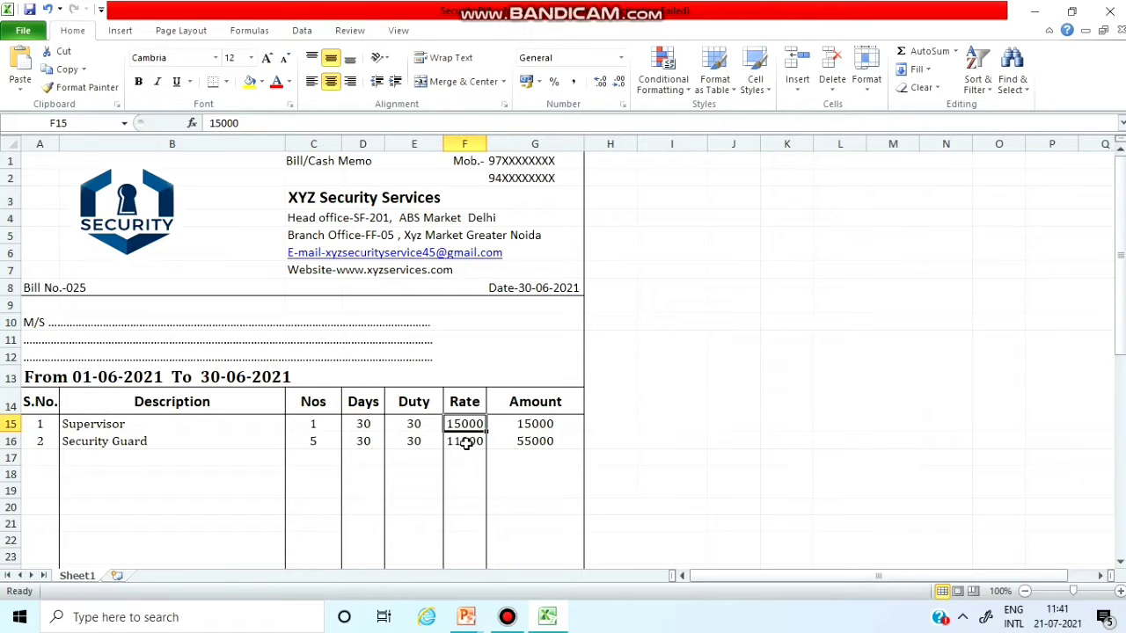
left_click(464, 442)
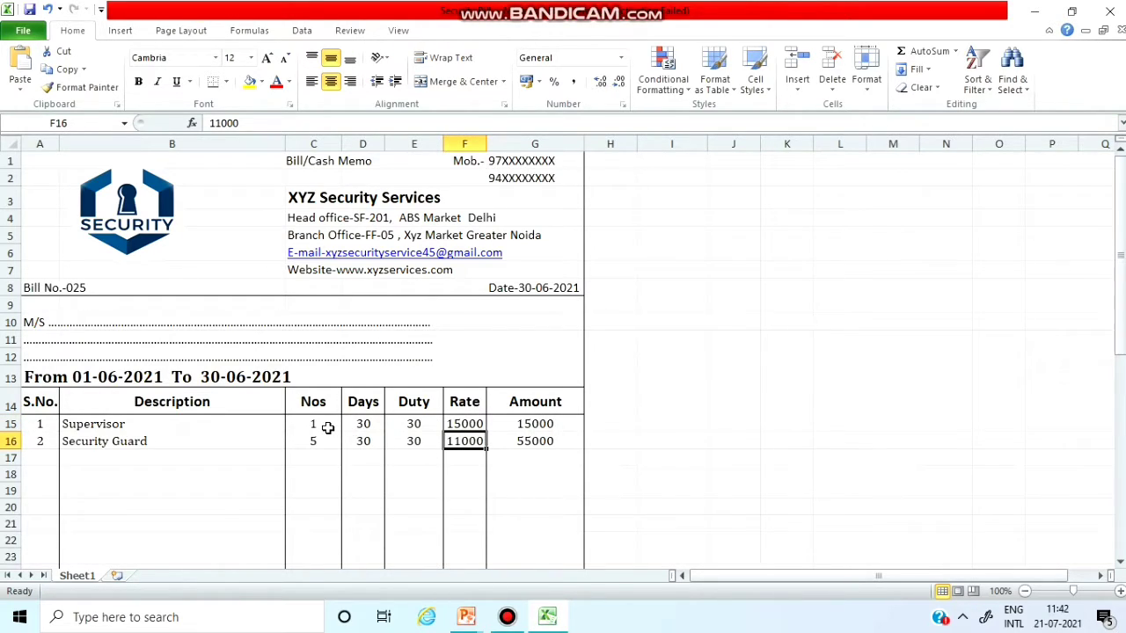
left_click(452, 424)
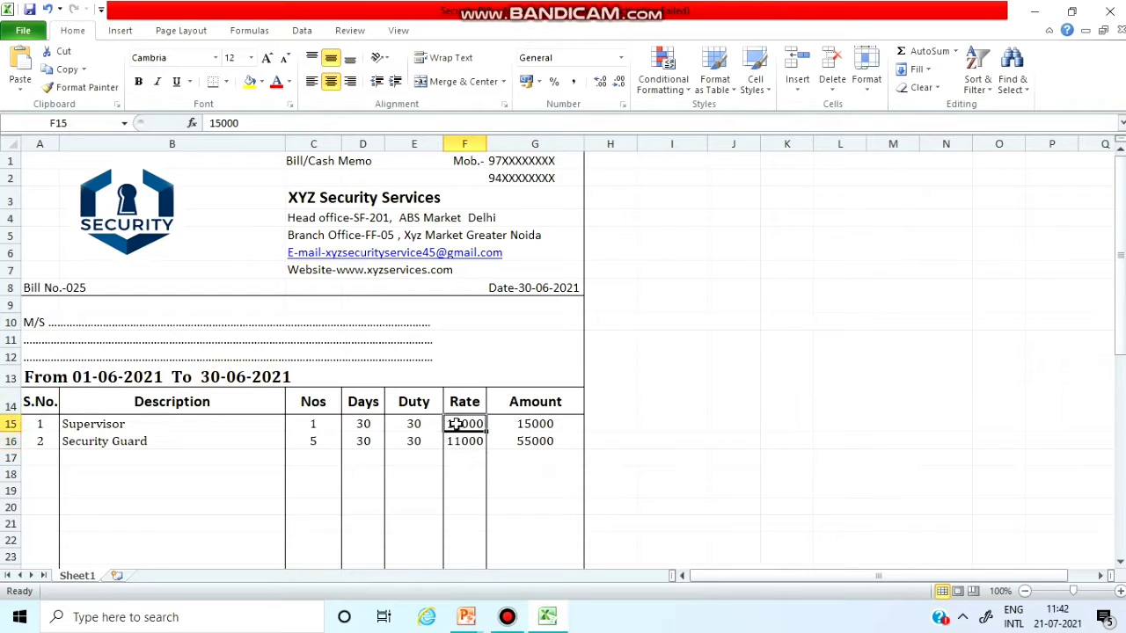
left_click(467, 441)
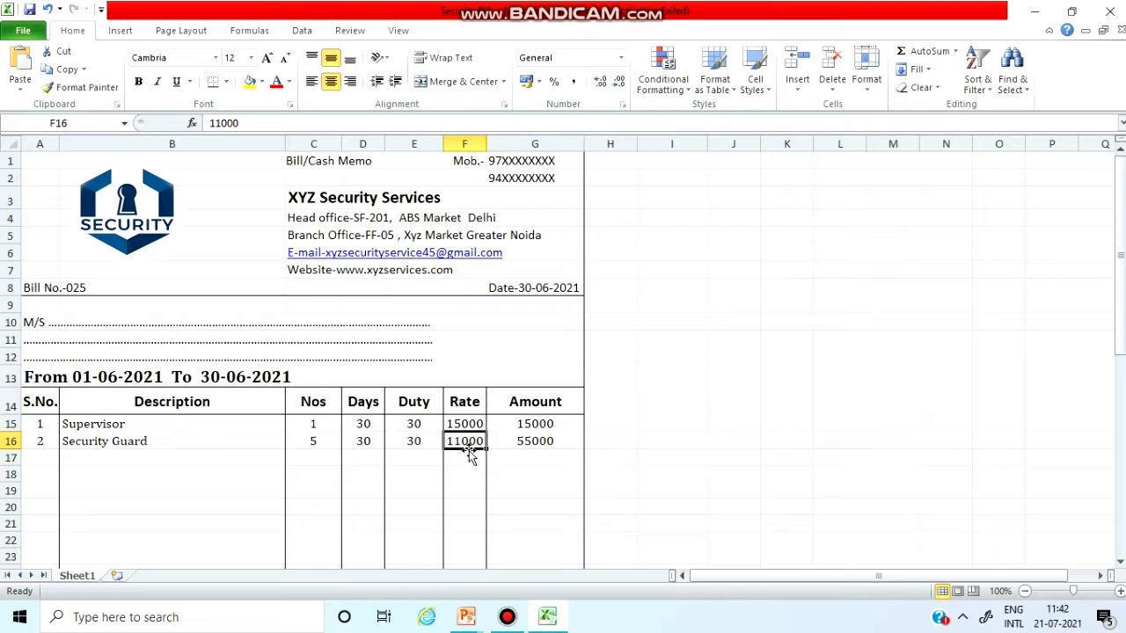
left_click_drag(329, 425, 364, 442)
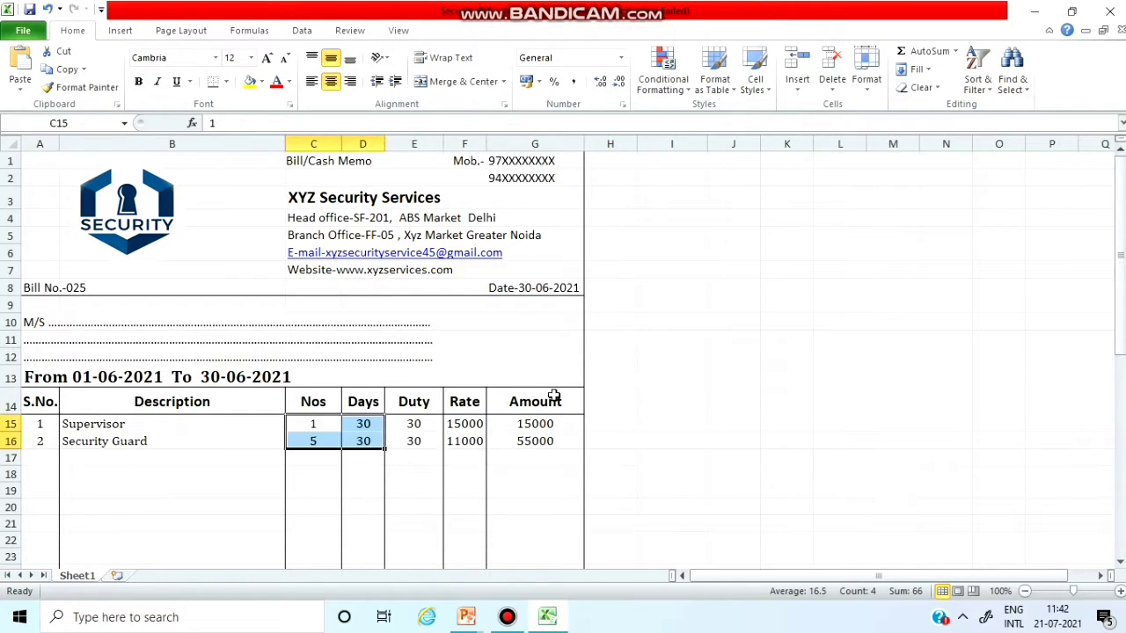
left_click(721, 265)
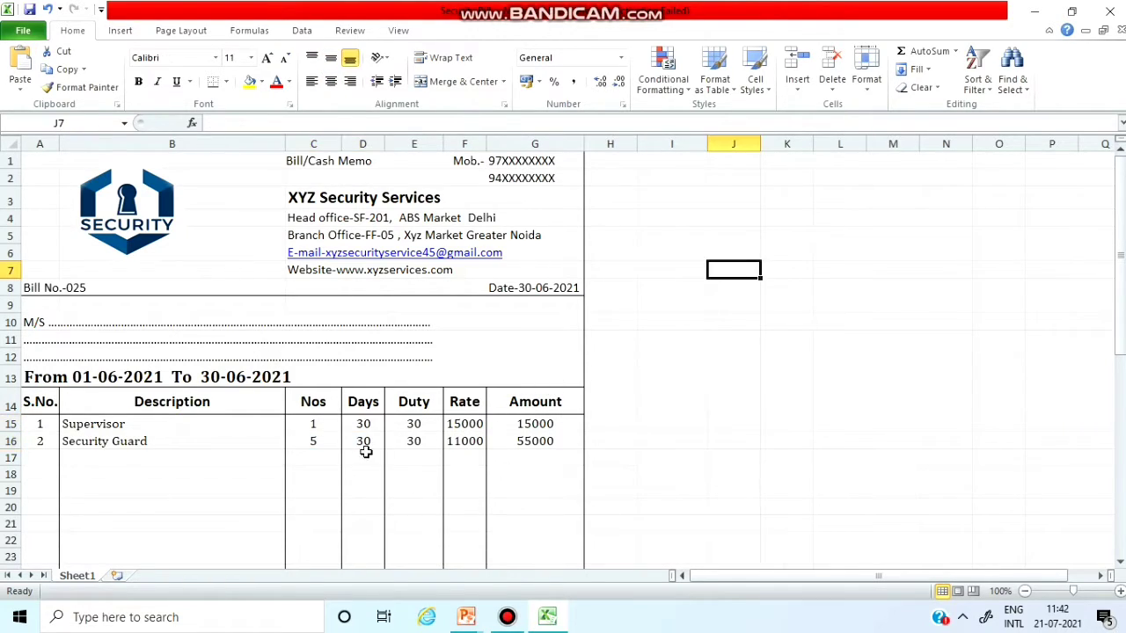
Test Nos 2 in C15, restore it to 1, then clear the Amount in G15
left_click(323, 424)
type("2")
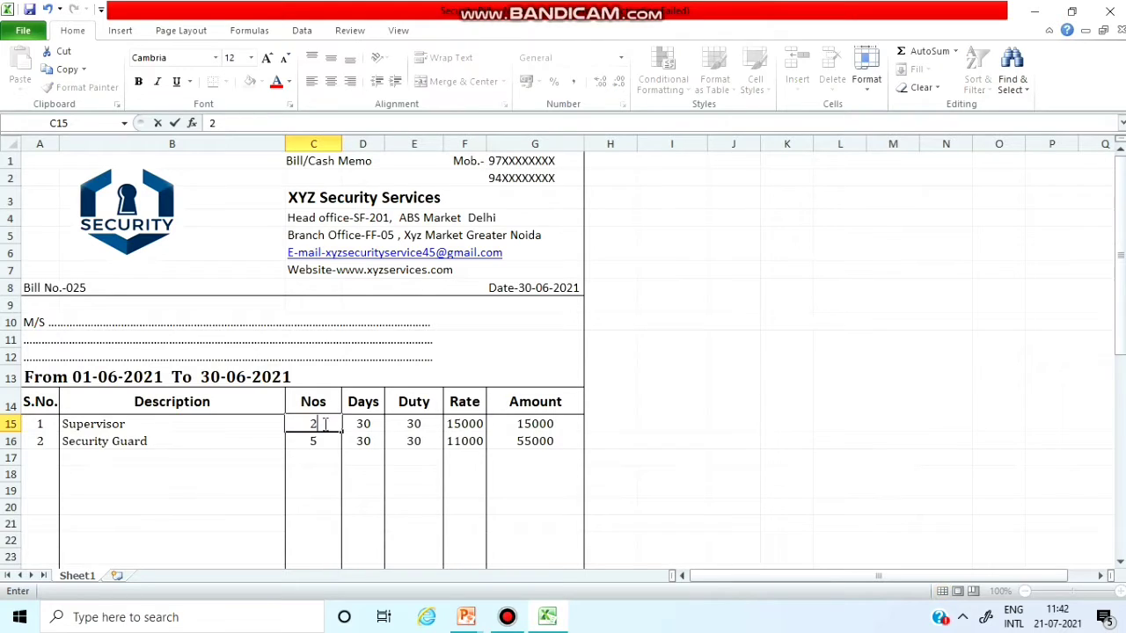
key("Return")
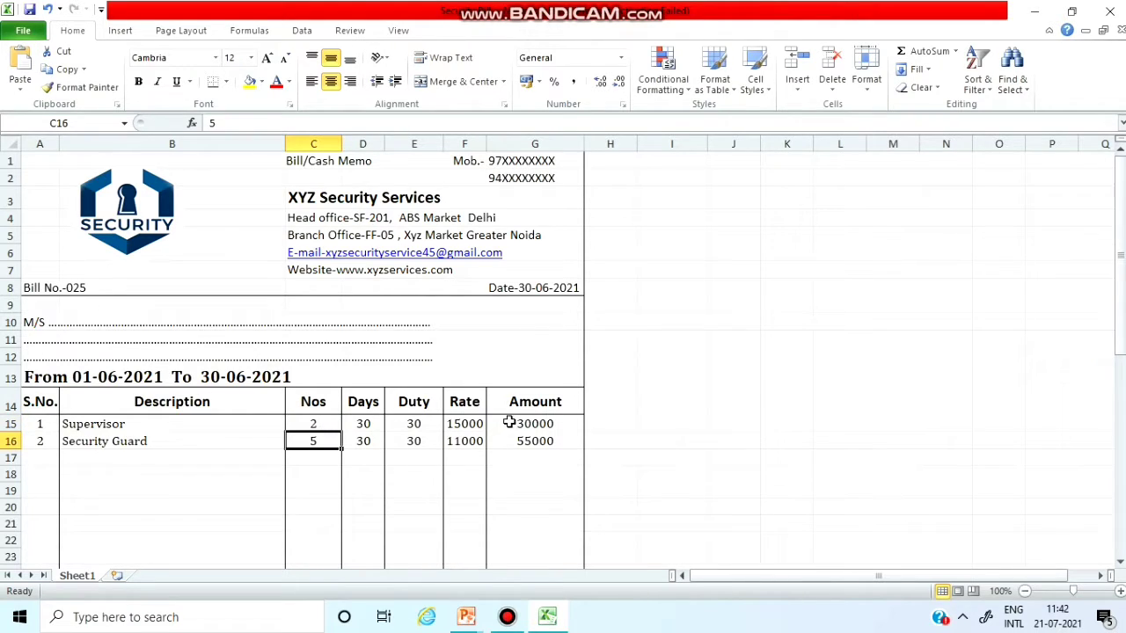
left_click(320, 421)
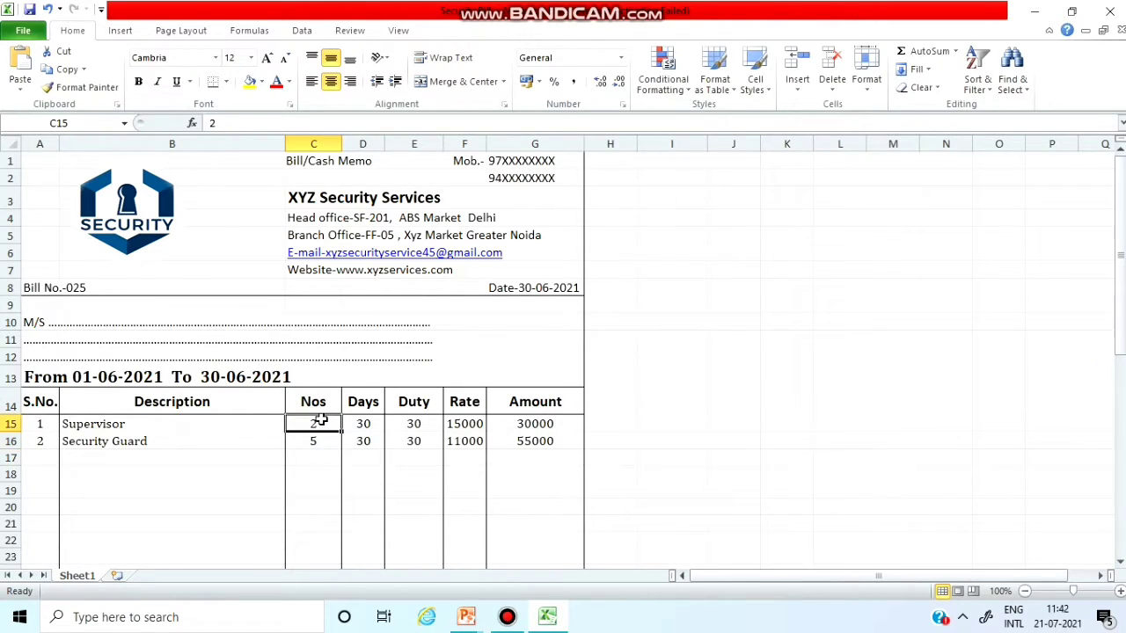
type("1")
left_click(914, 358)
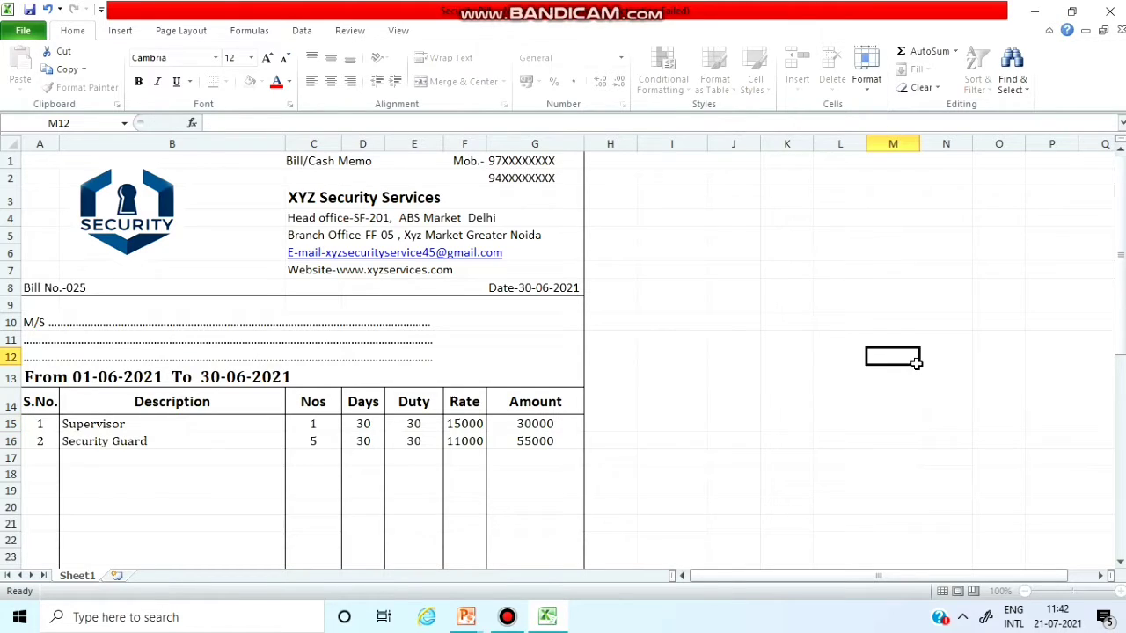
left_click(583, 426)
key("Delete")
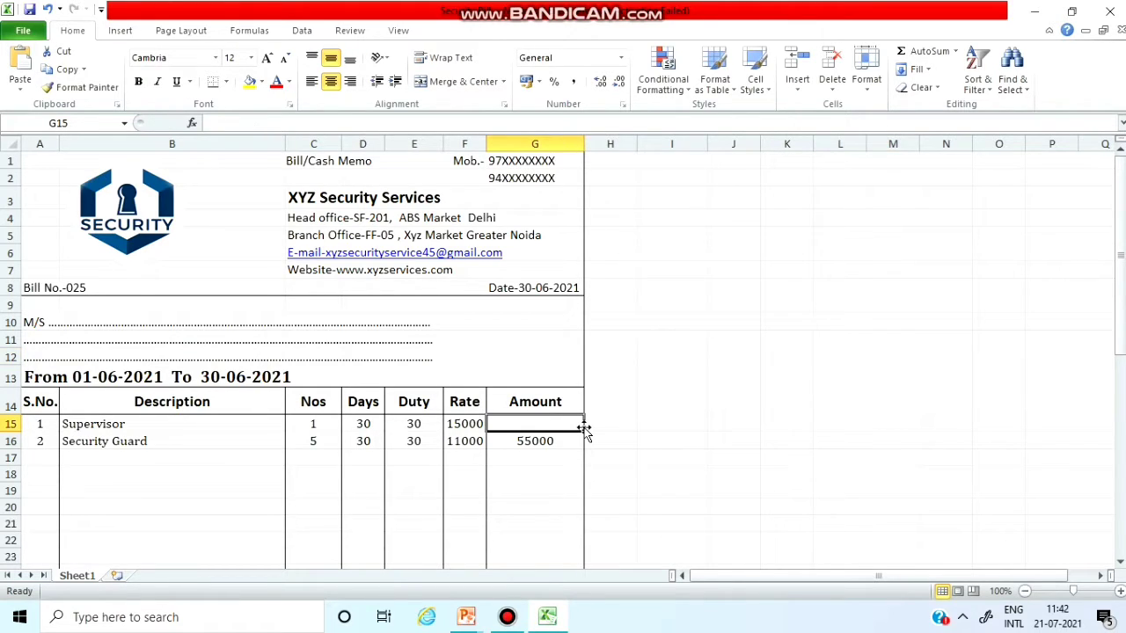
Enter the formula =C15*F15 in G15 for the Supervisor's Amount
type("=")
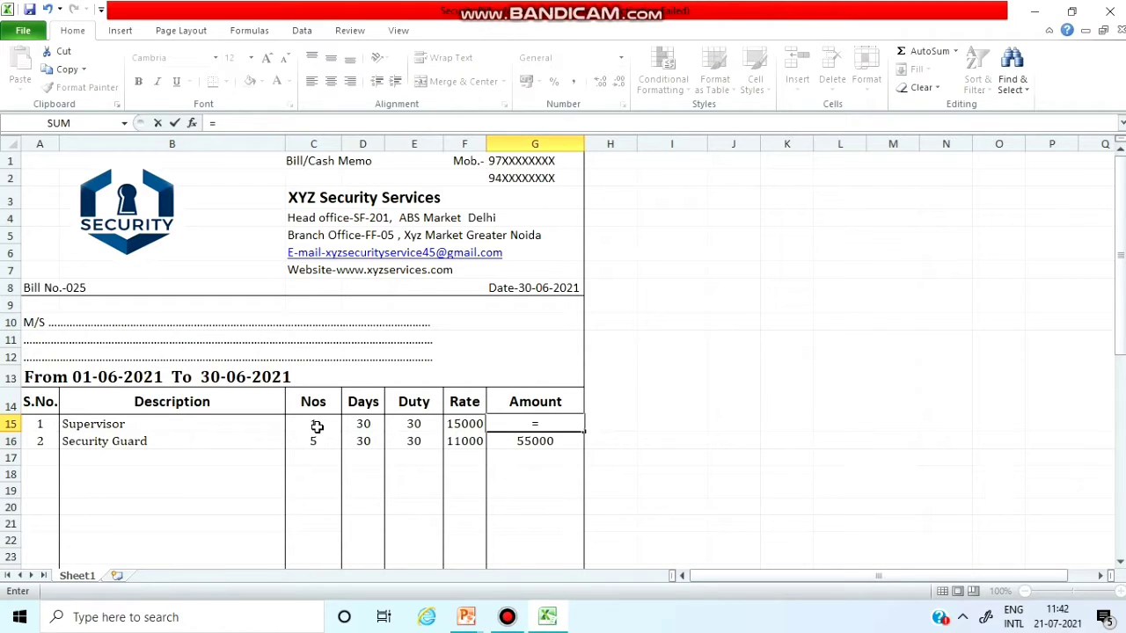
left_click(317, 427)
type("*")
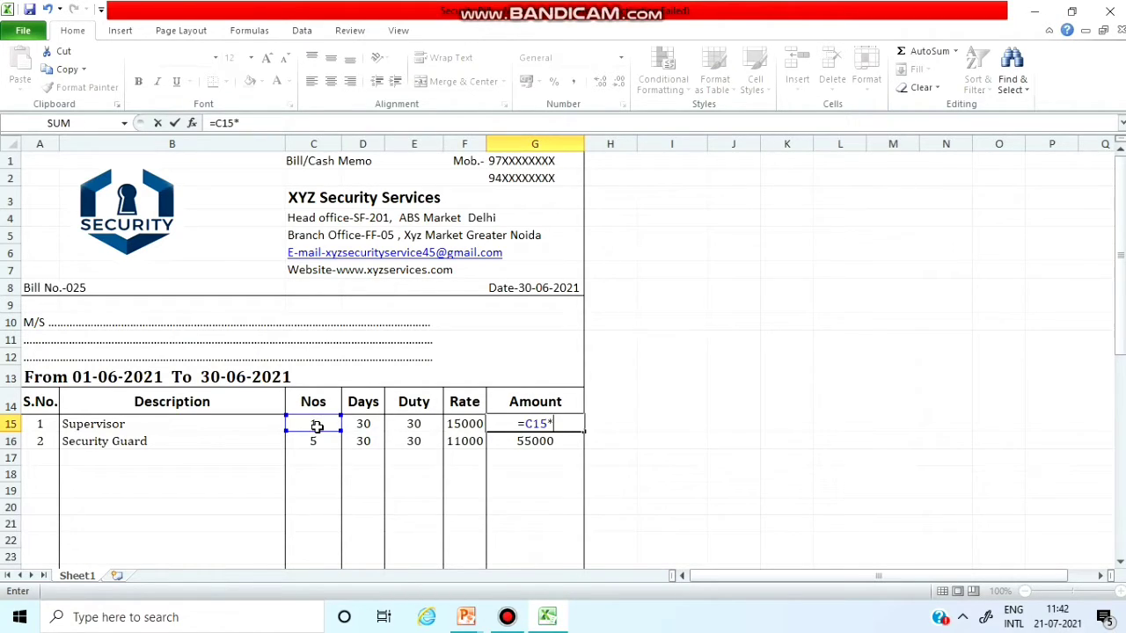
left_click(459, 426)
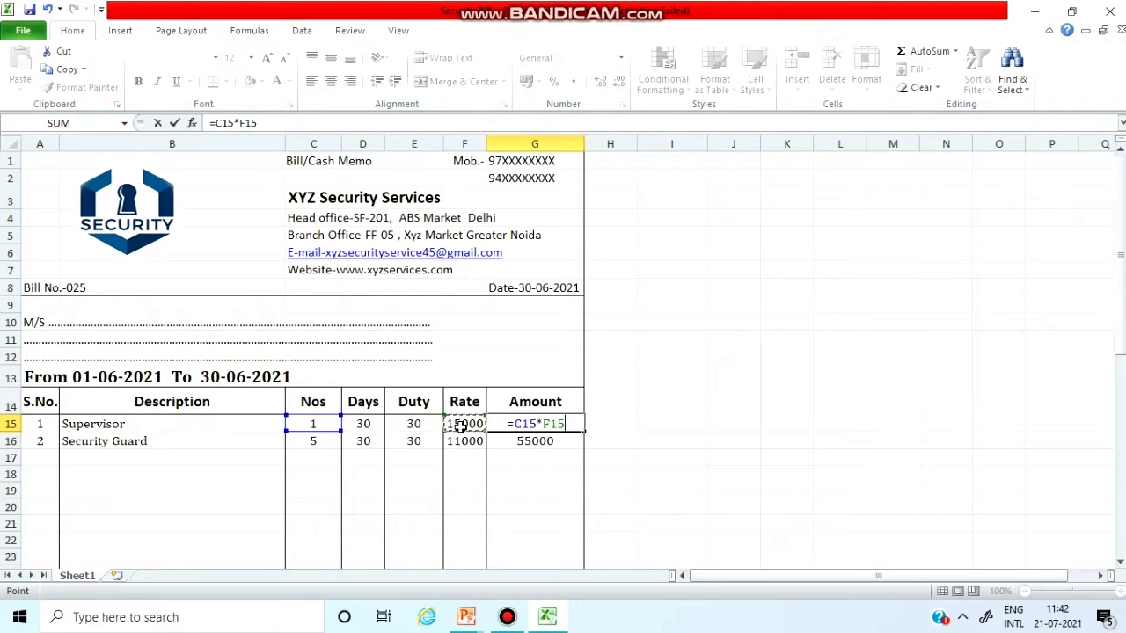
key("Return")
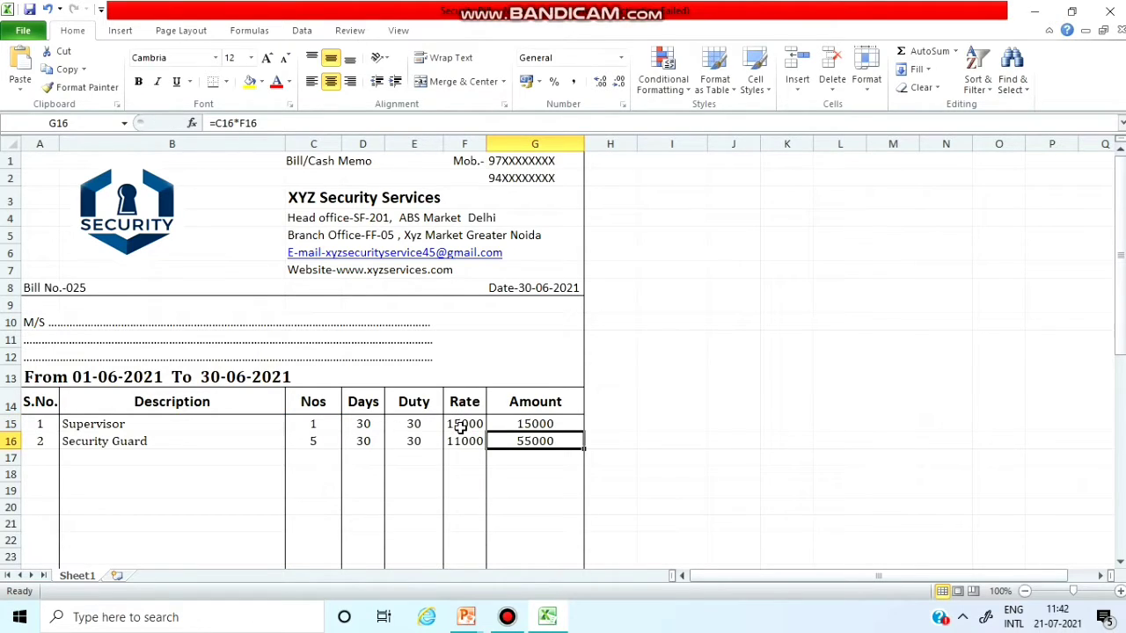
Fill the Amount formula down to G16 so it reads =C16*F16, giving 55000
key("Delete")
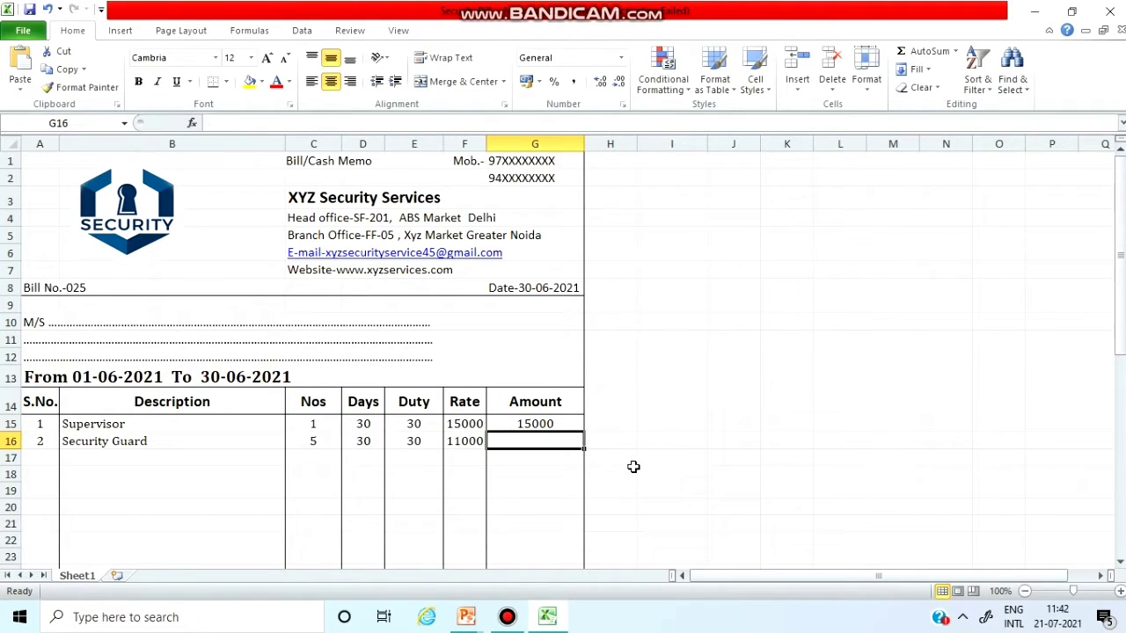
left_click(523, 424)
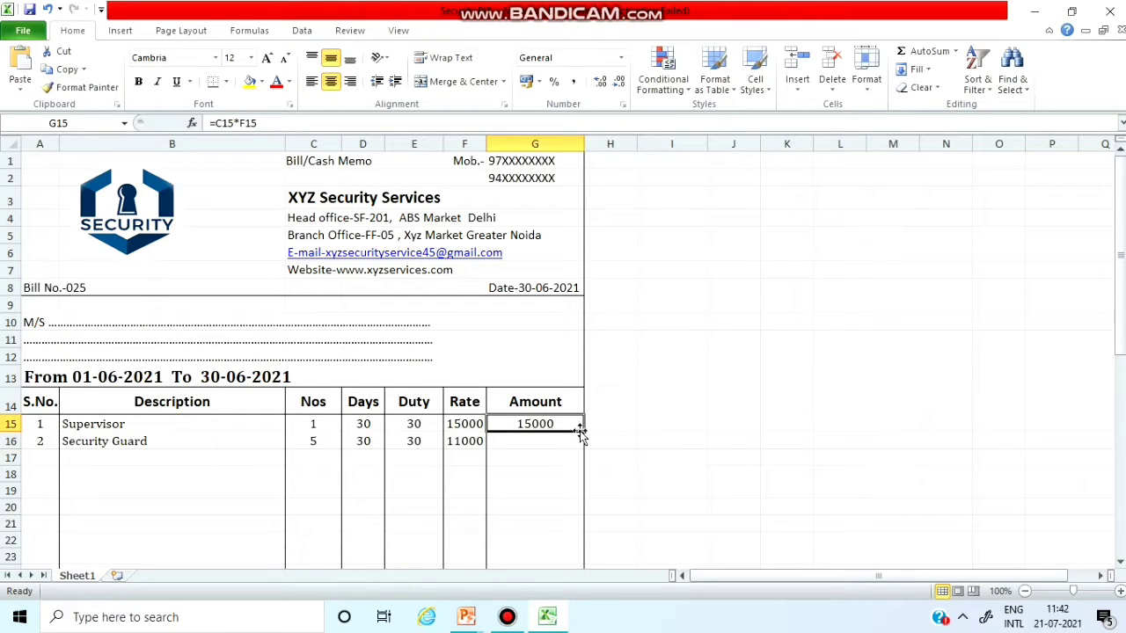
left_click_drag(581, 431, 582, 448)
left_click(667, 473)
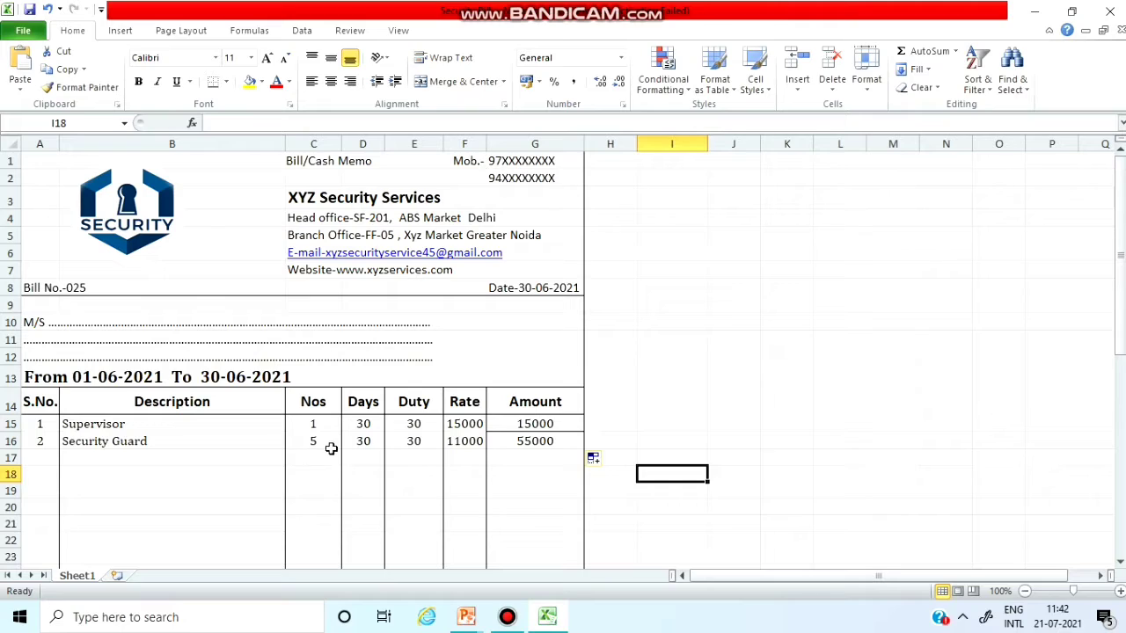
left_click(470, 445)
left_click(522, 442)
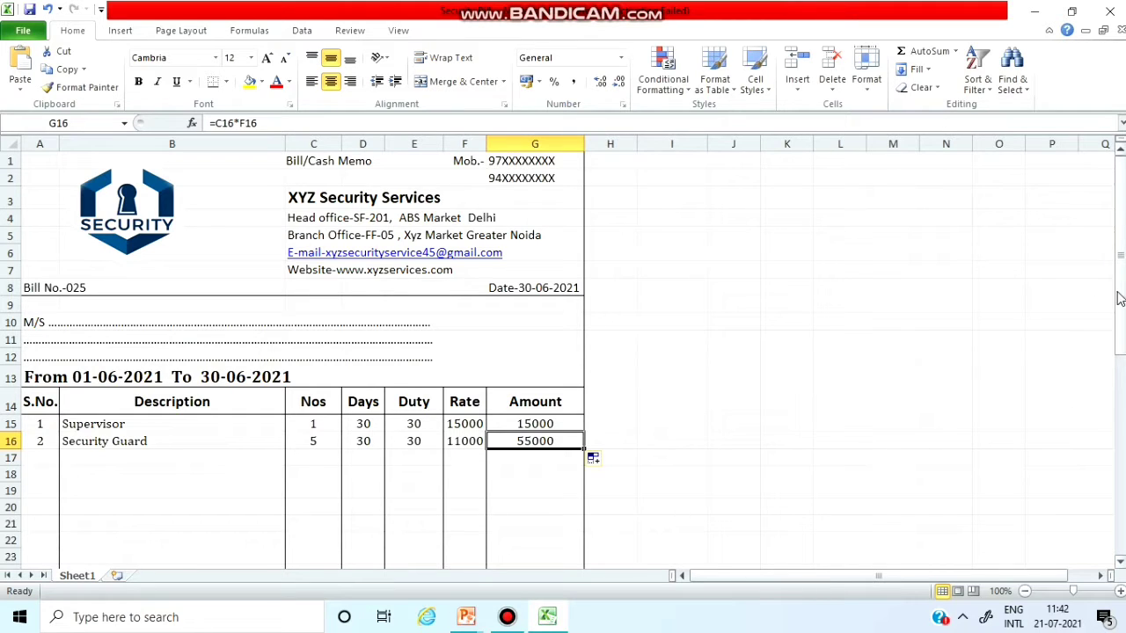
left_click_drag(1119, 299, 1119, 400)
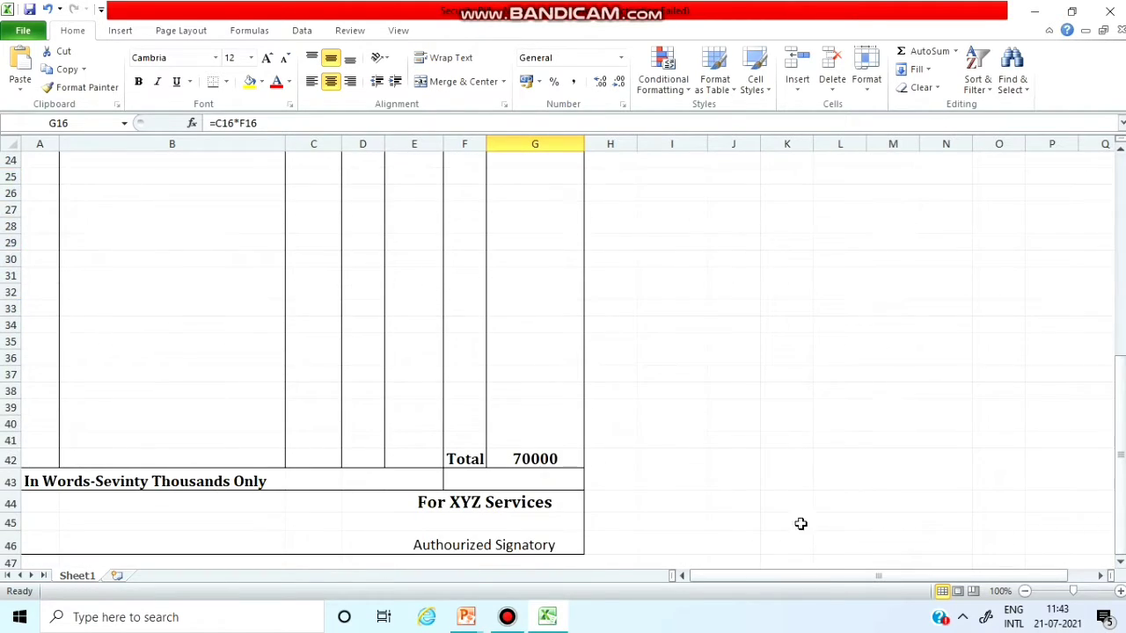
left_click(556, 463)
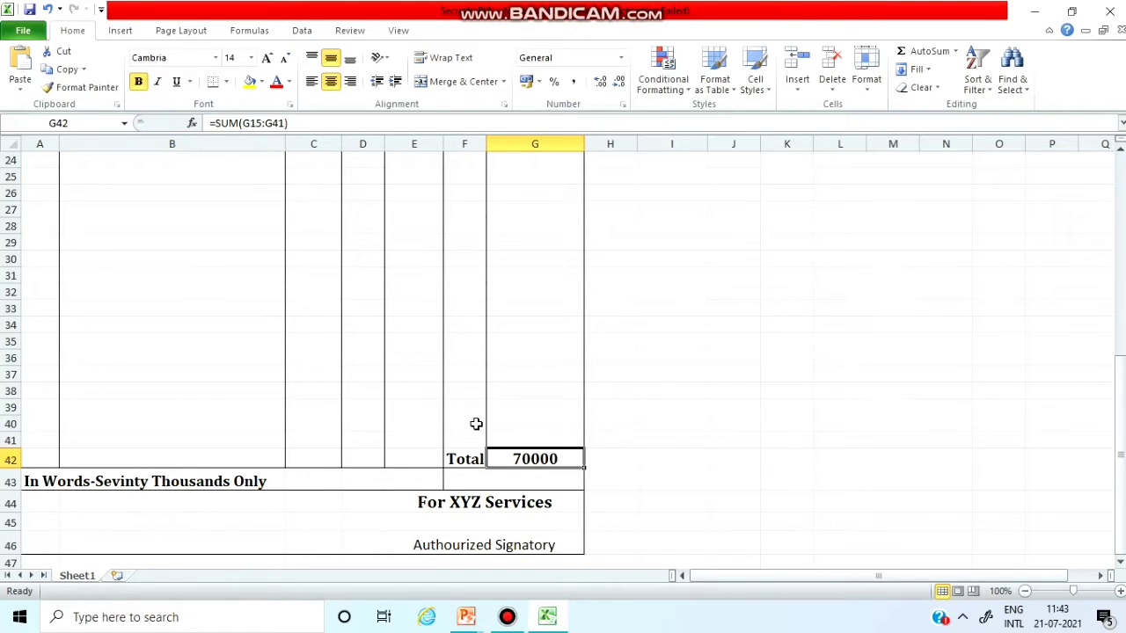
left_click_drag(1117, 514, 1111, 413)
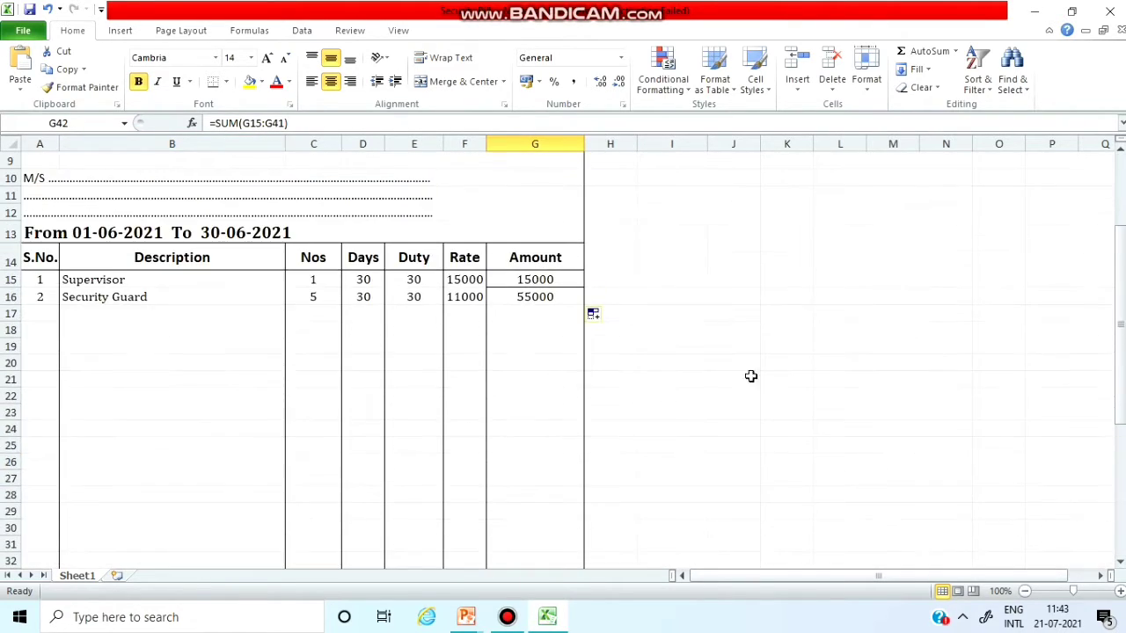
left_click(335, 283)
type("2")
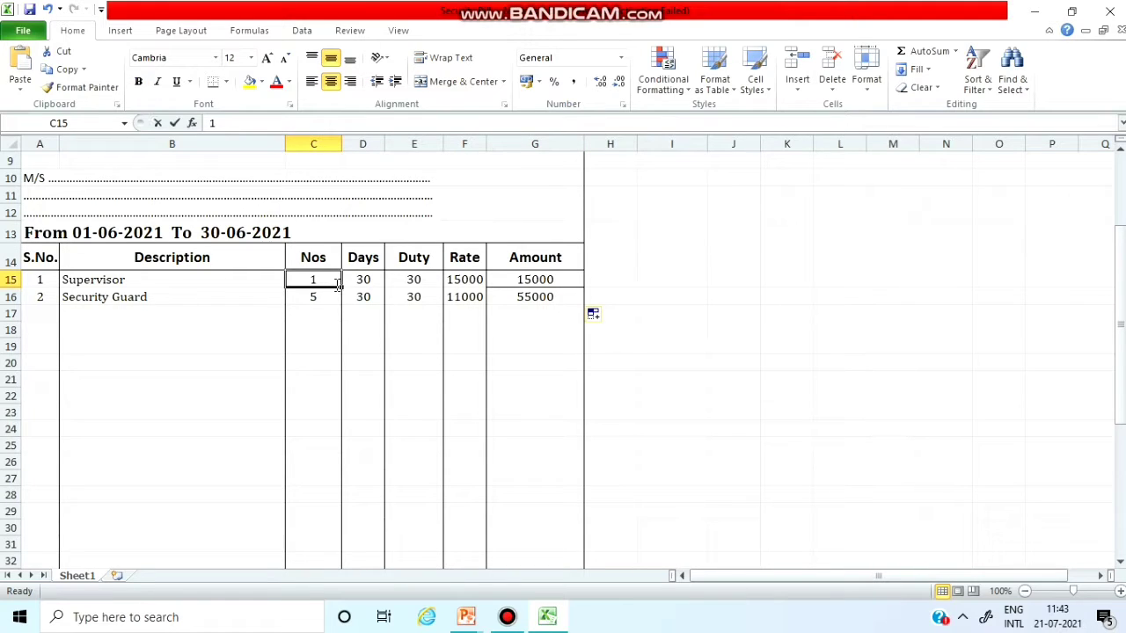
key("Return")
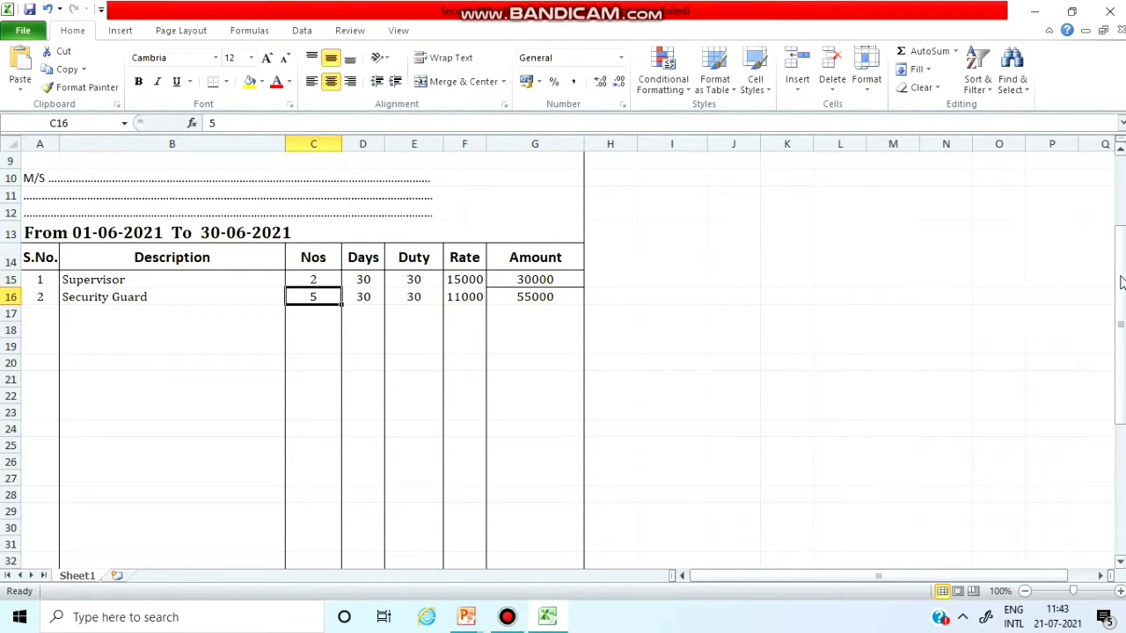
left_click_drag(1117, 291, 1114, 460)
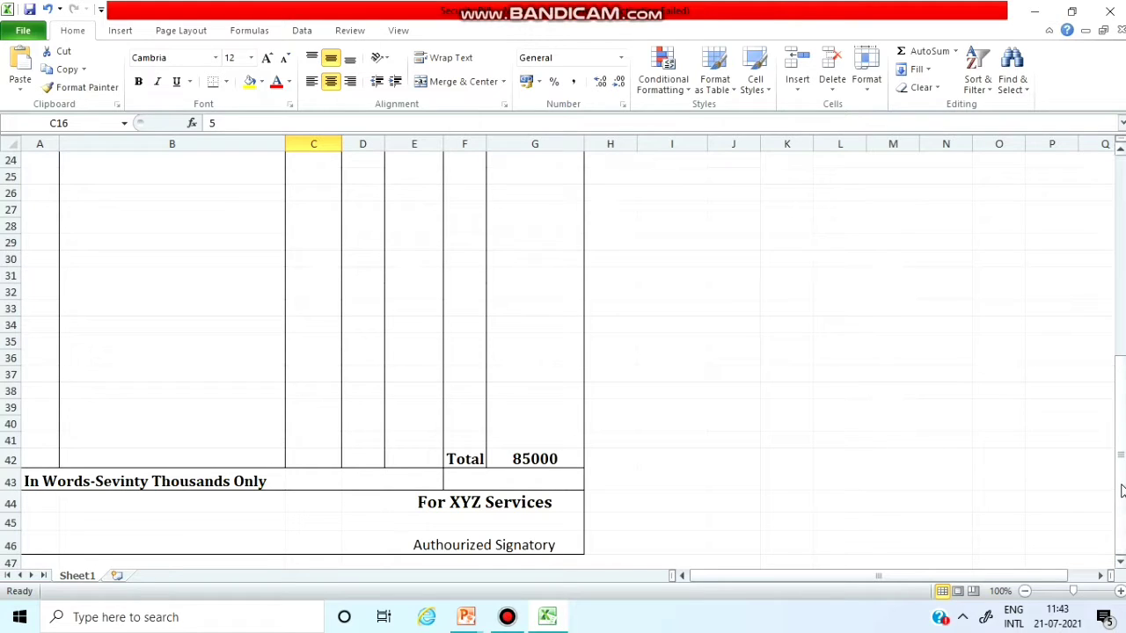
left_click_drag(1123, 491, 1124, 291)
left_click(312, 423)
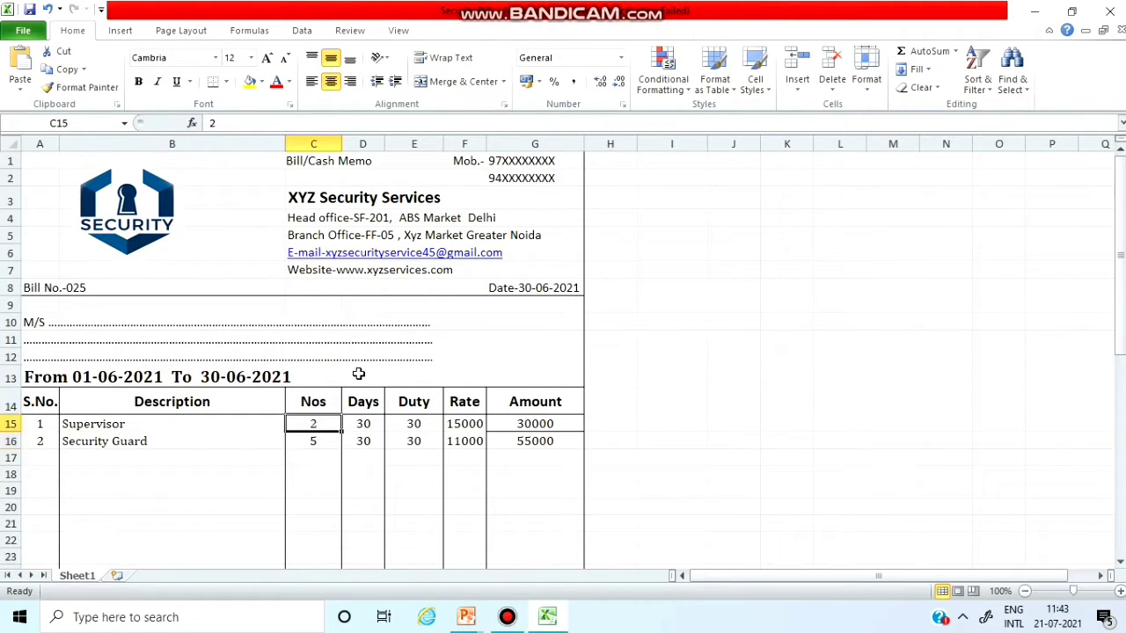
type("1")
key("Return")
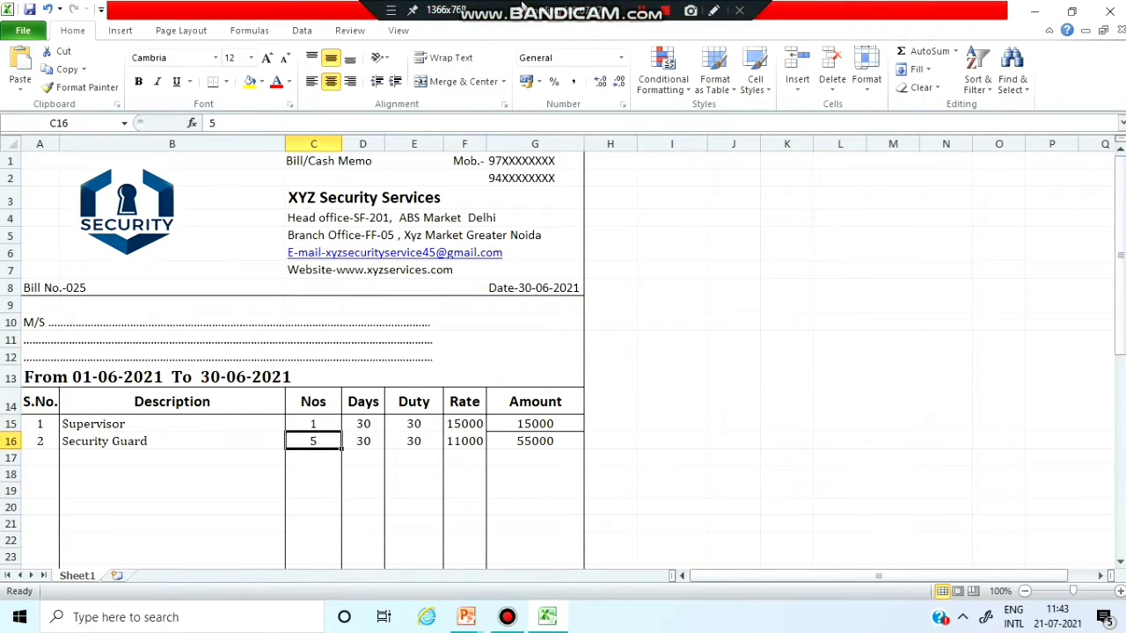
left_click_drag(1123, 263, 1123, 290)
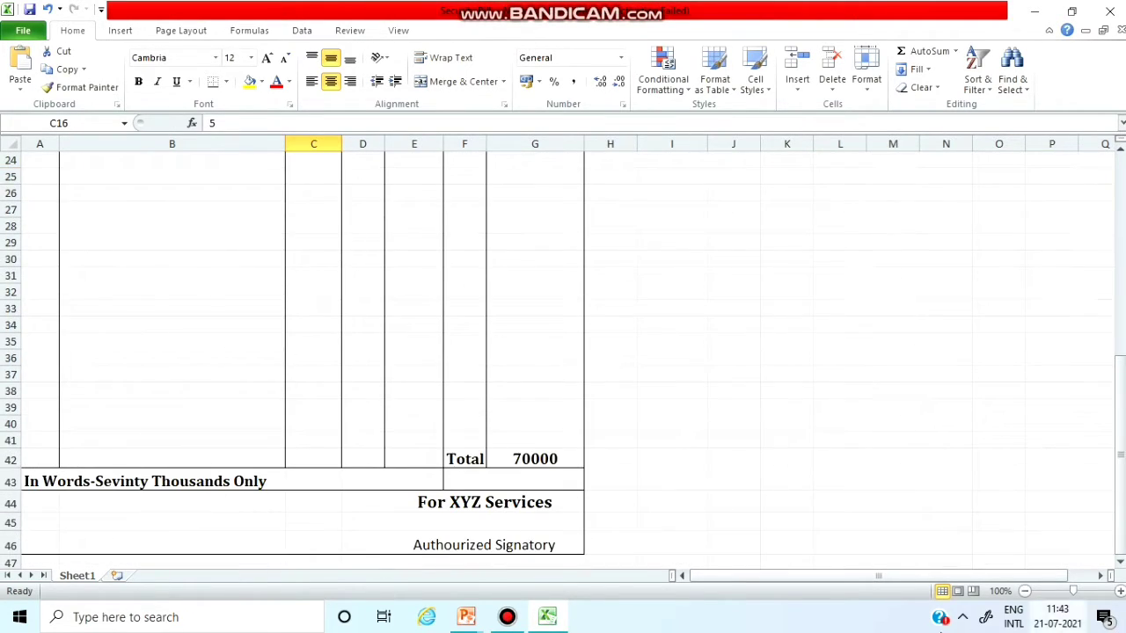
left_click(554, 462)
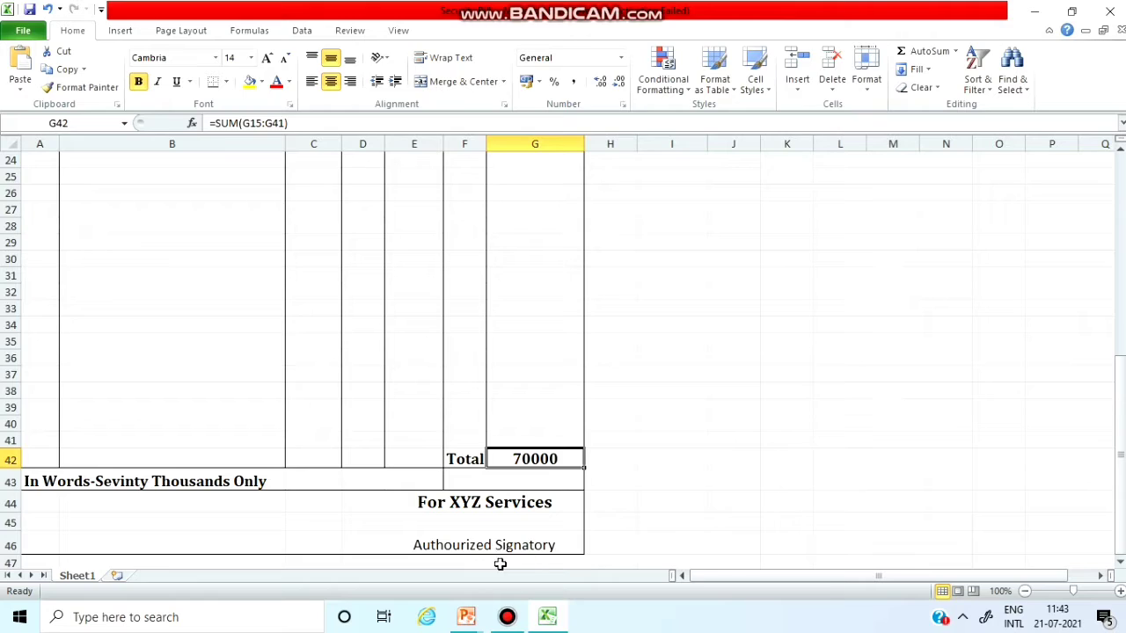
left_click(56, 481)
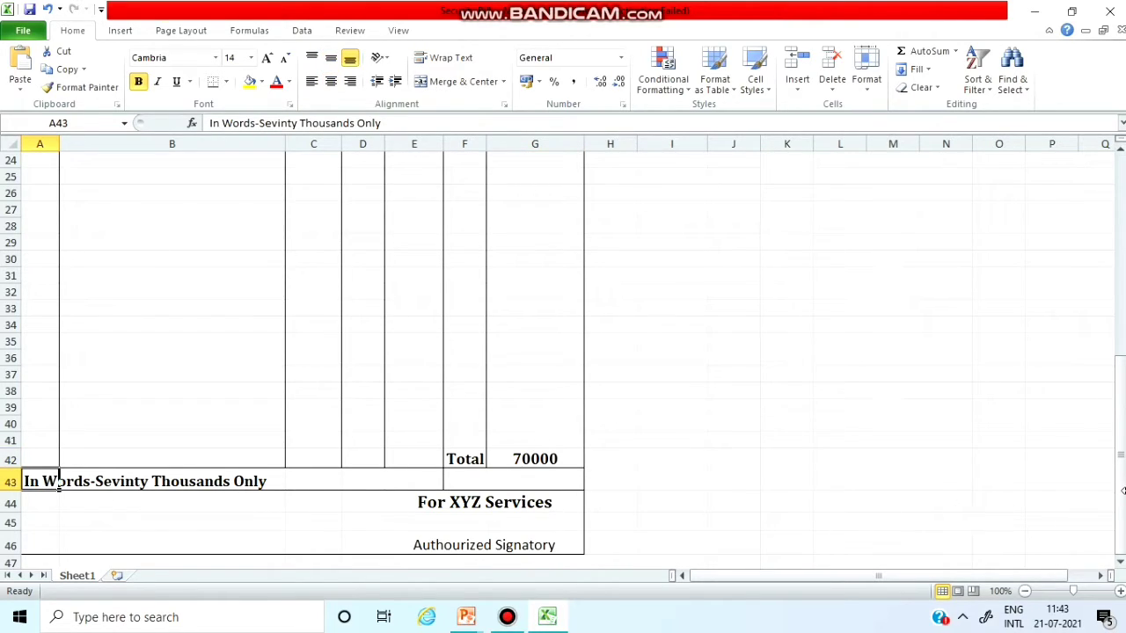
mouse_move(1123, 509)
left_mouse_down()
mouse_move(1123, 537)
mouse_move(1083, 220)
left_mouse_up()
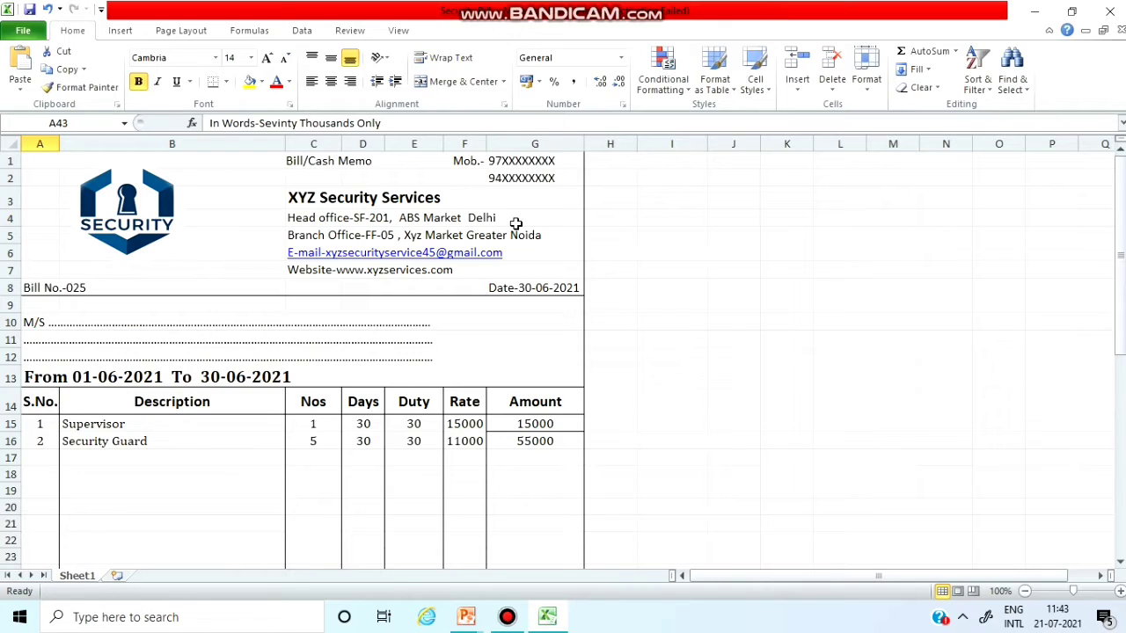
key("ctrl+F2")
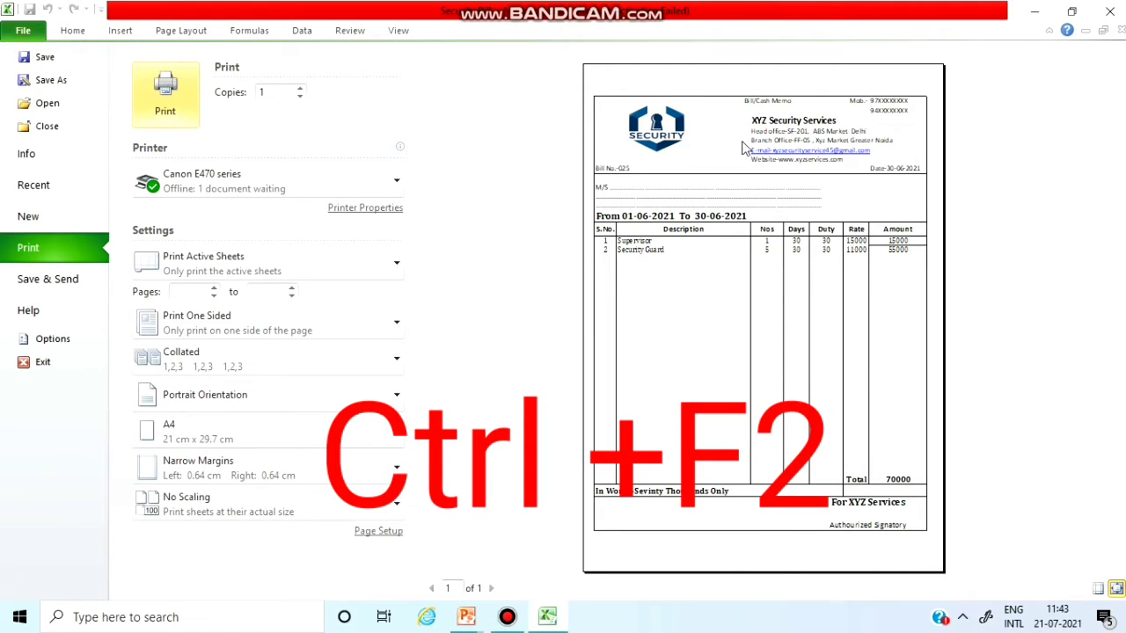
left_click(1117, 589)
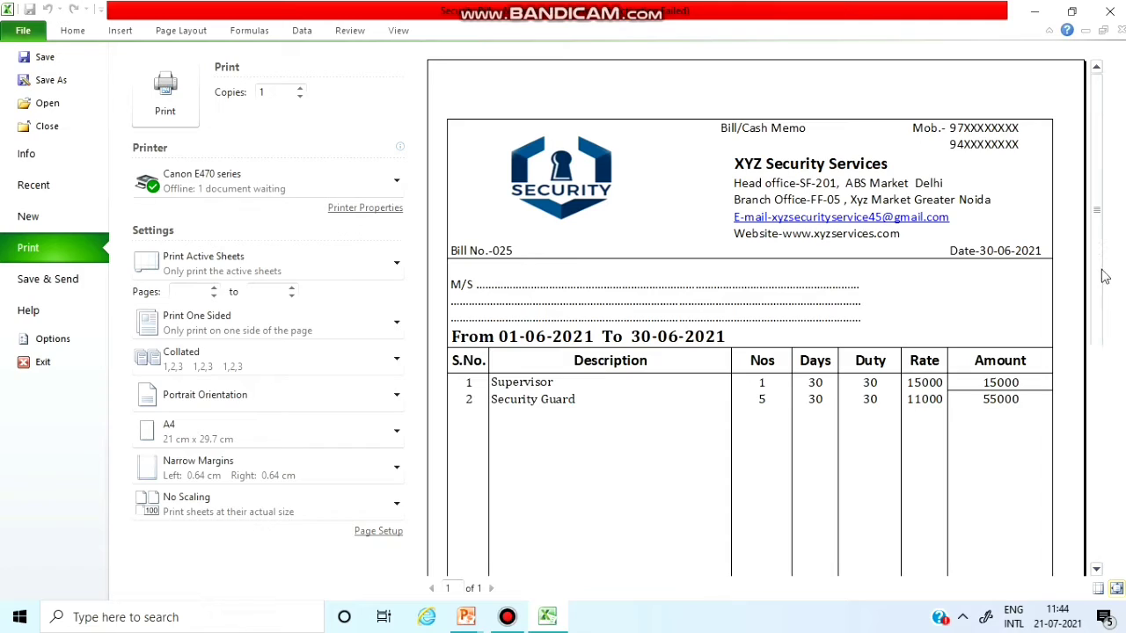
left_click(1096, 458)
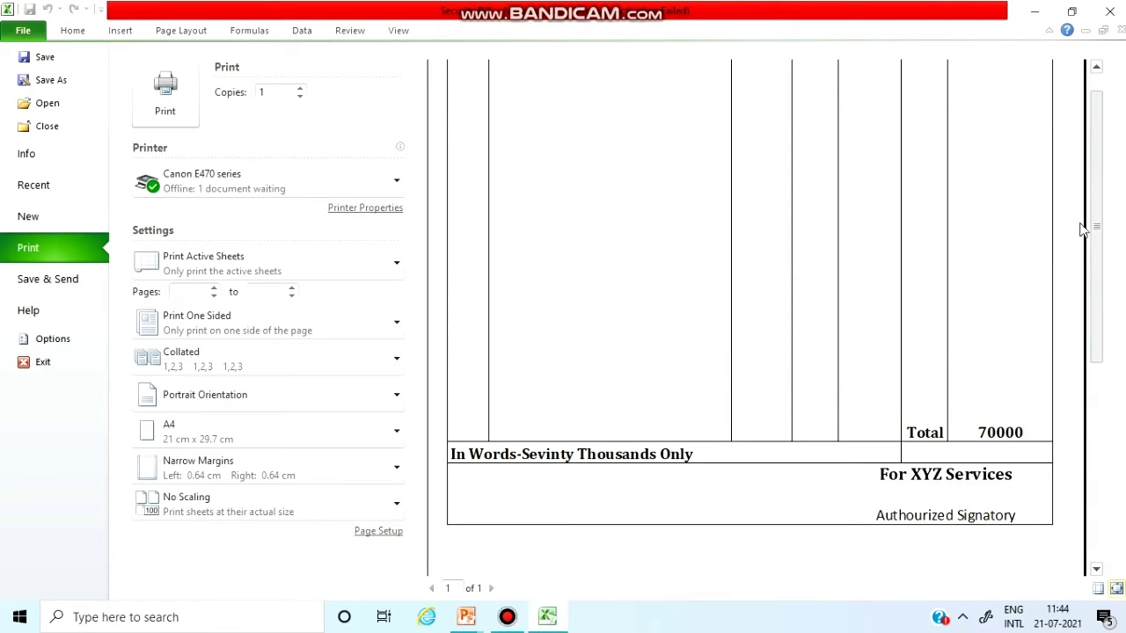
left_click(1091, 227)
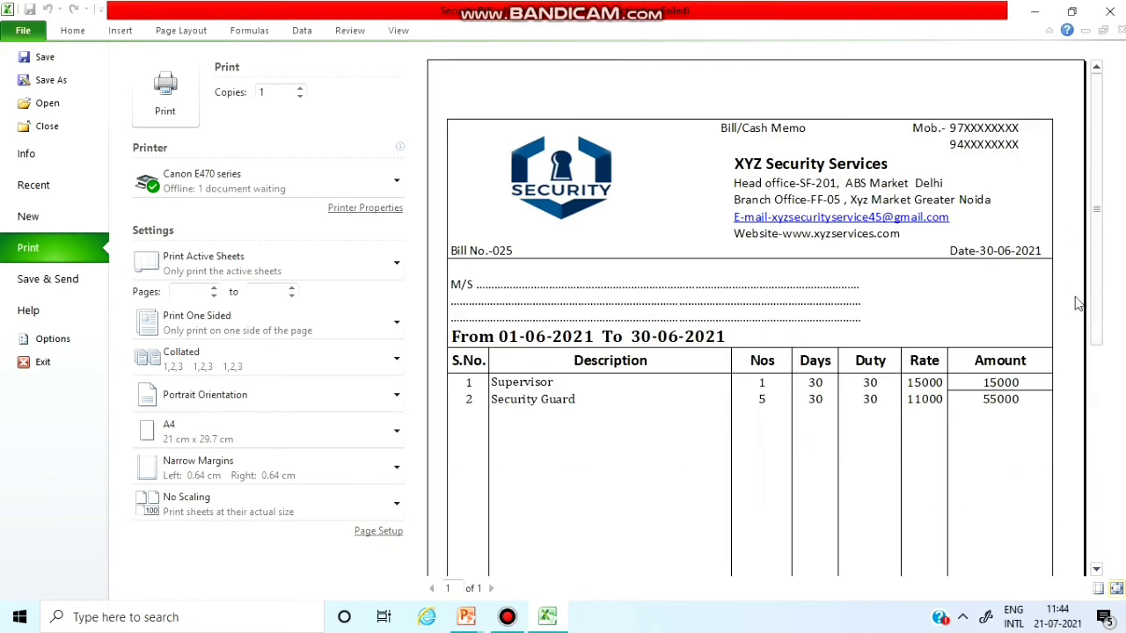
left_click(1117, 589)
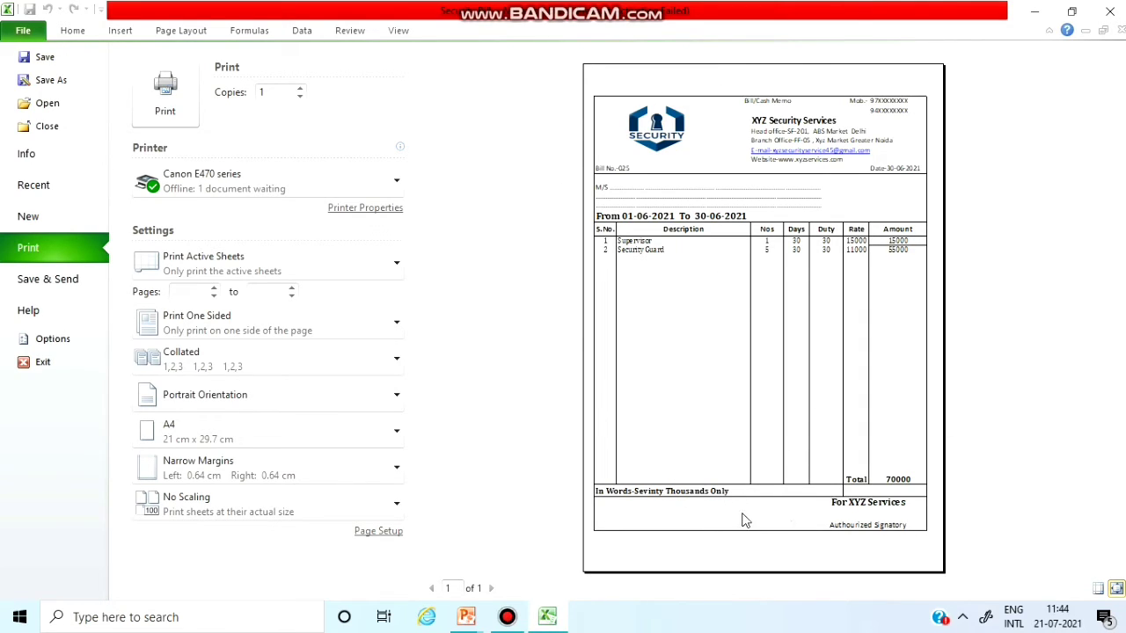
left_click(27, 35)
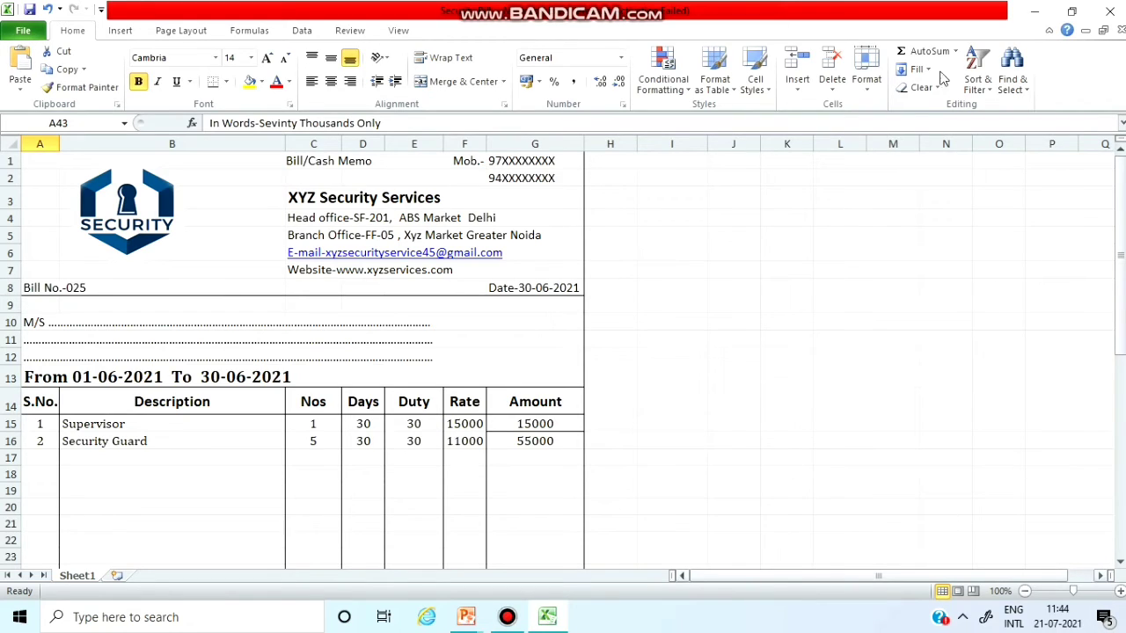
Minimize the Excel ribbon so more of the completed bill fits on screen
mouse_move(521, 7)
left_click(1048, 30)
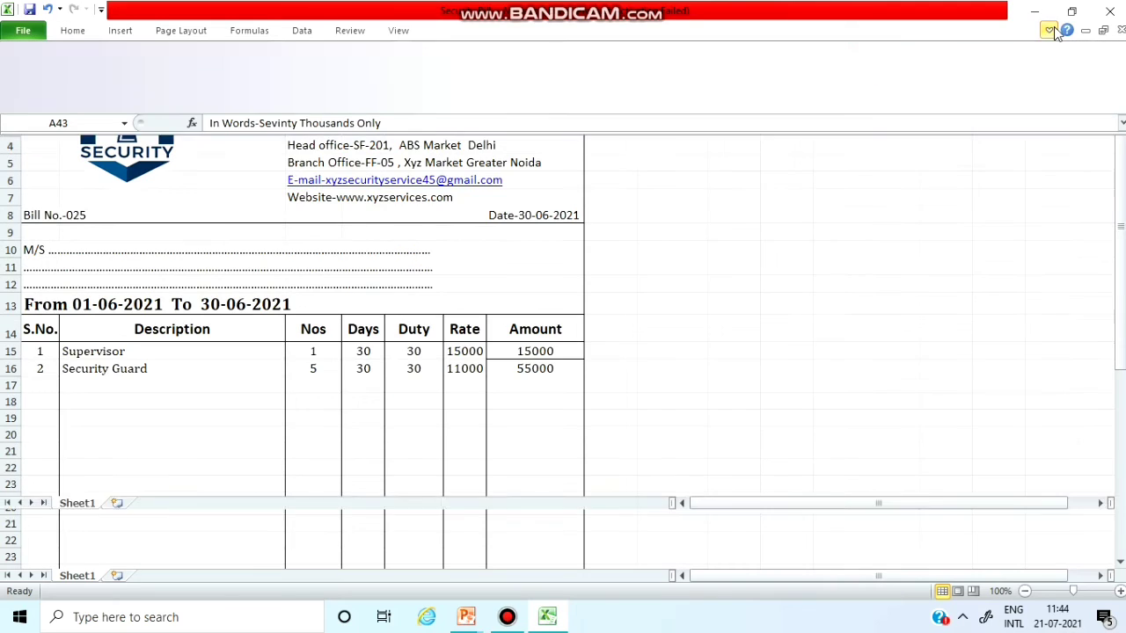